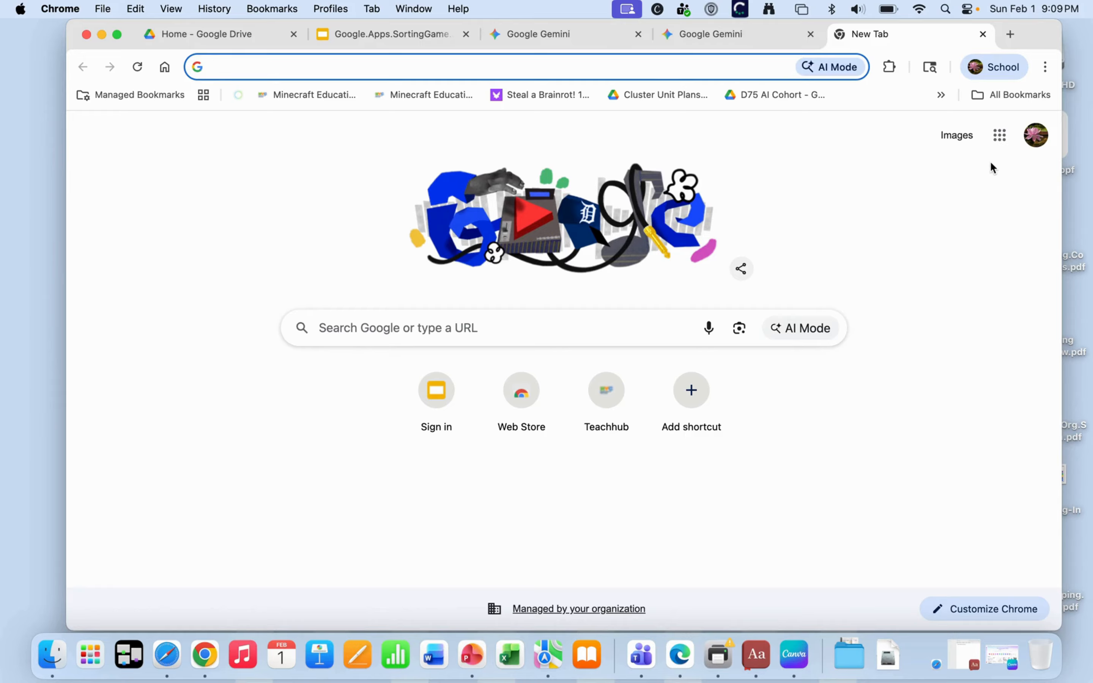
Open Gemini from the Google apps launcher
click(996, 141)
scroll(944, 310, down, 2)
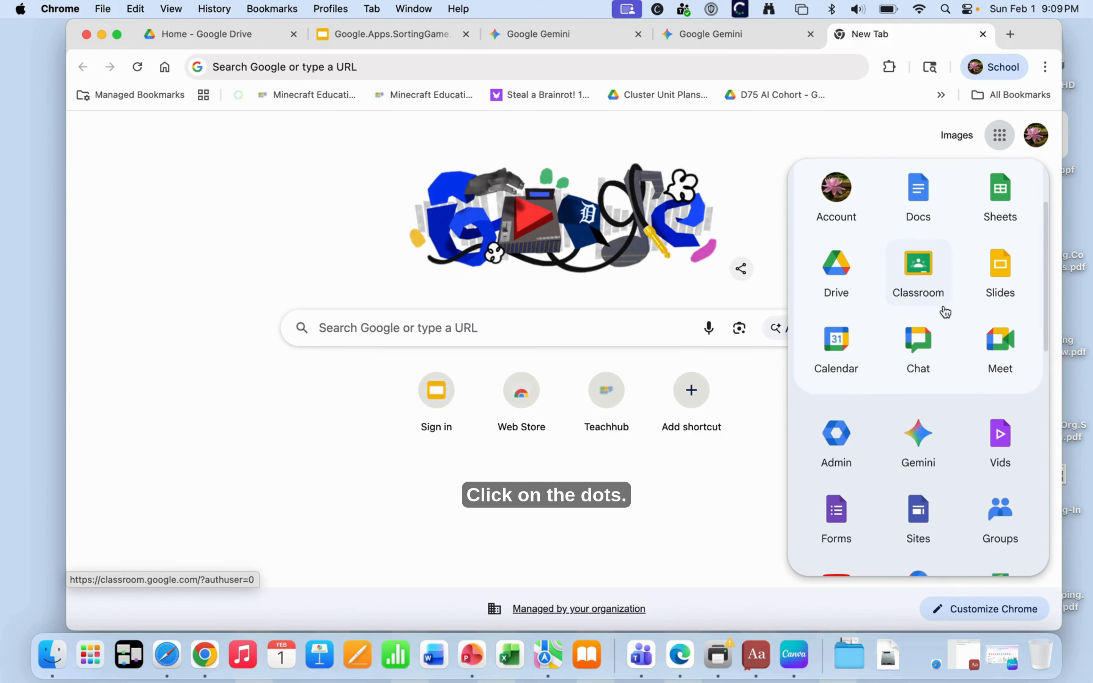
scroll(945, 312, down, 1)
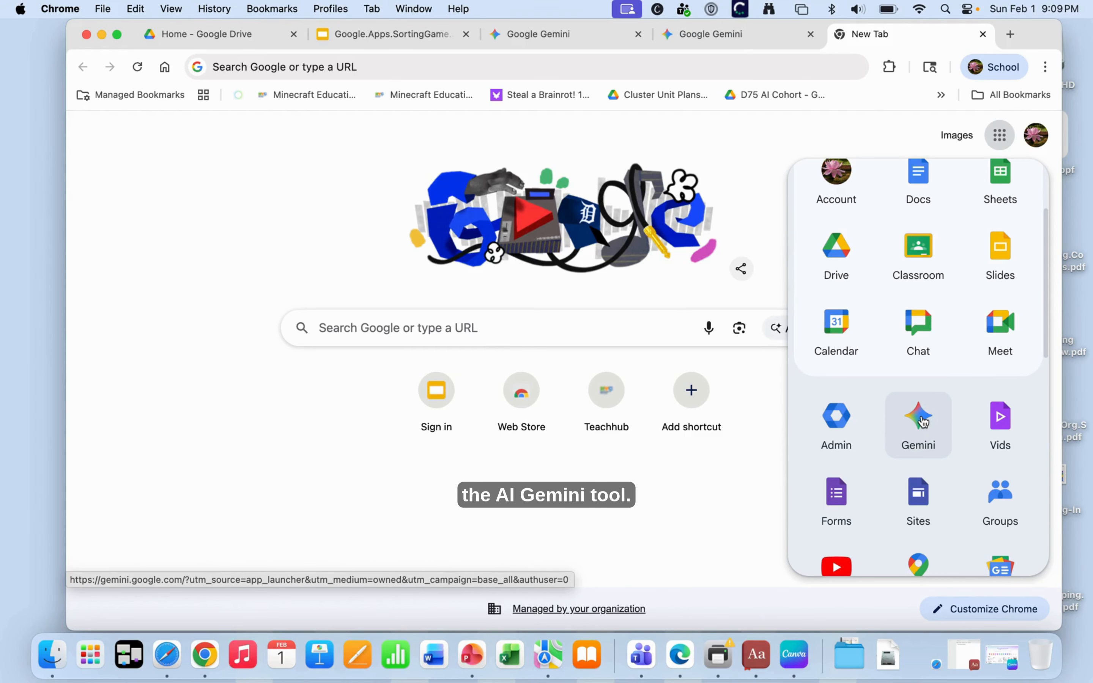
scroll(905, 418, up, 2)
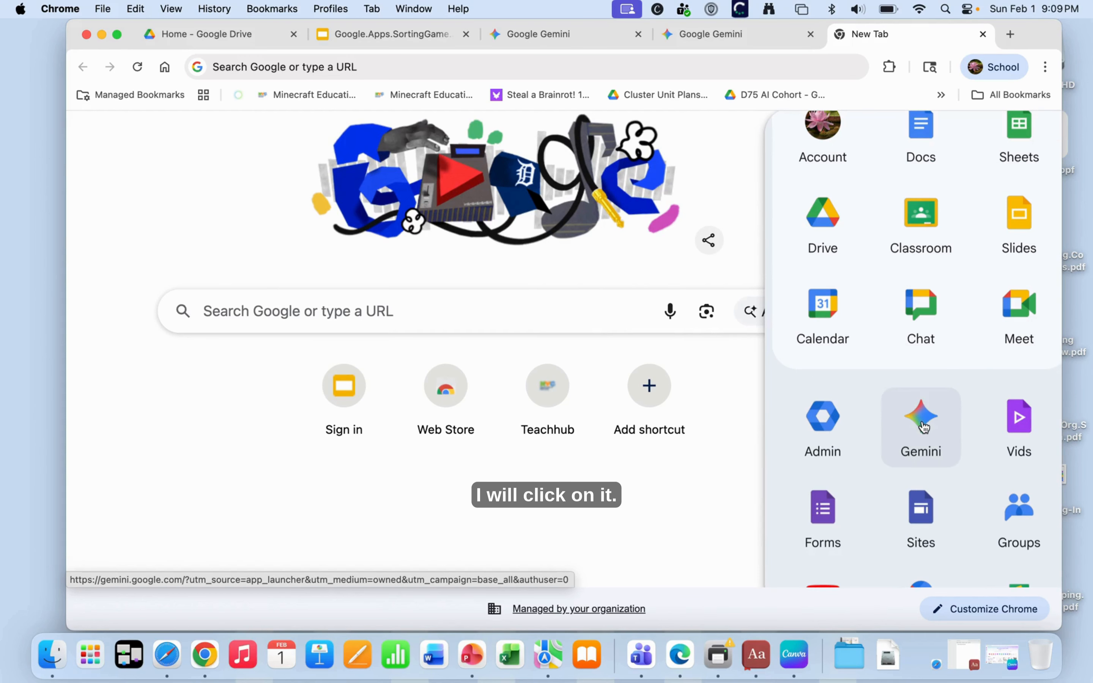
click(923, 425)
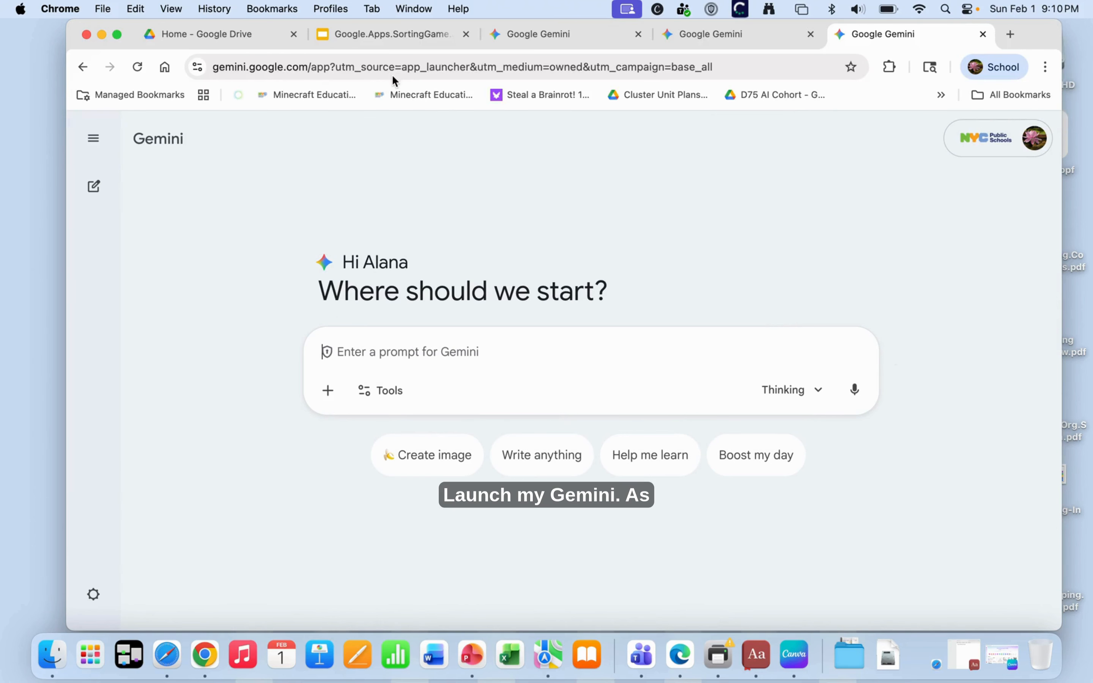
click(404, 72)
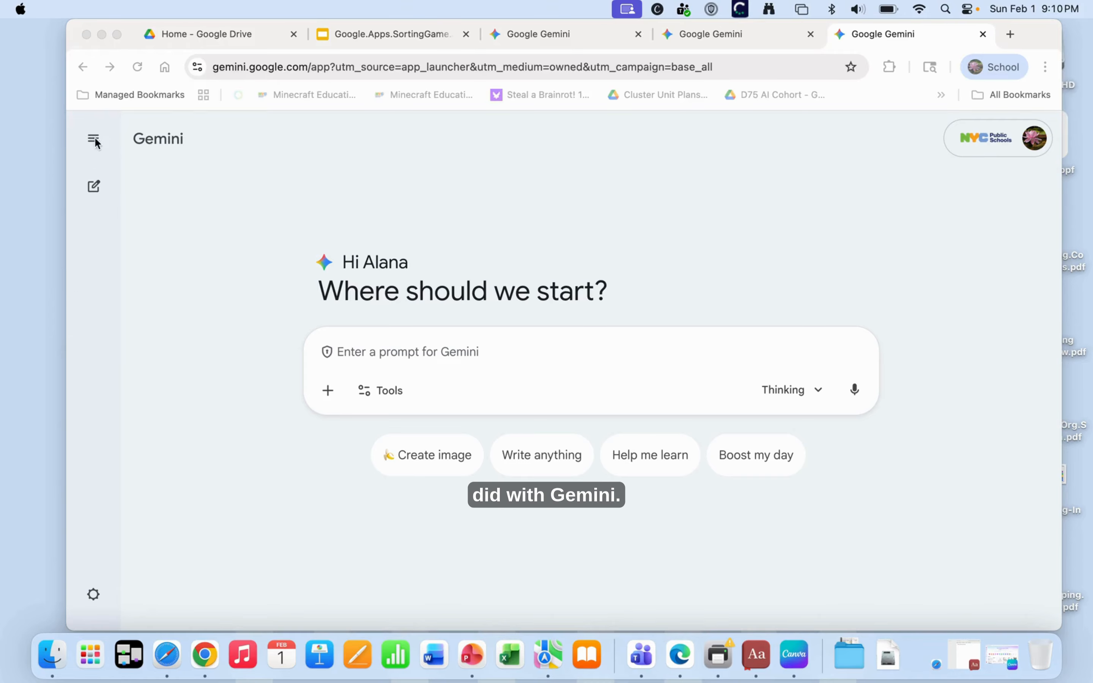
Write a prompt for a special education science sorting game: 15 living and nonliving image items, text to speech, English-Spanish translation, progress bar and correct/incorrect chimes
click(382, 344)
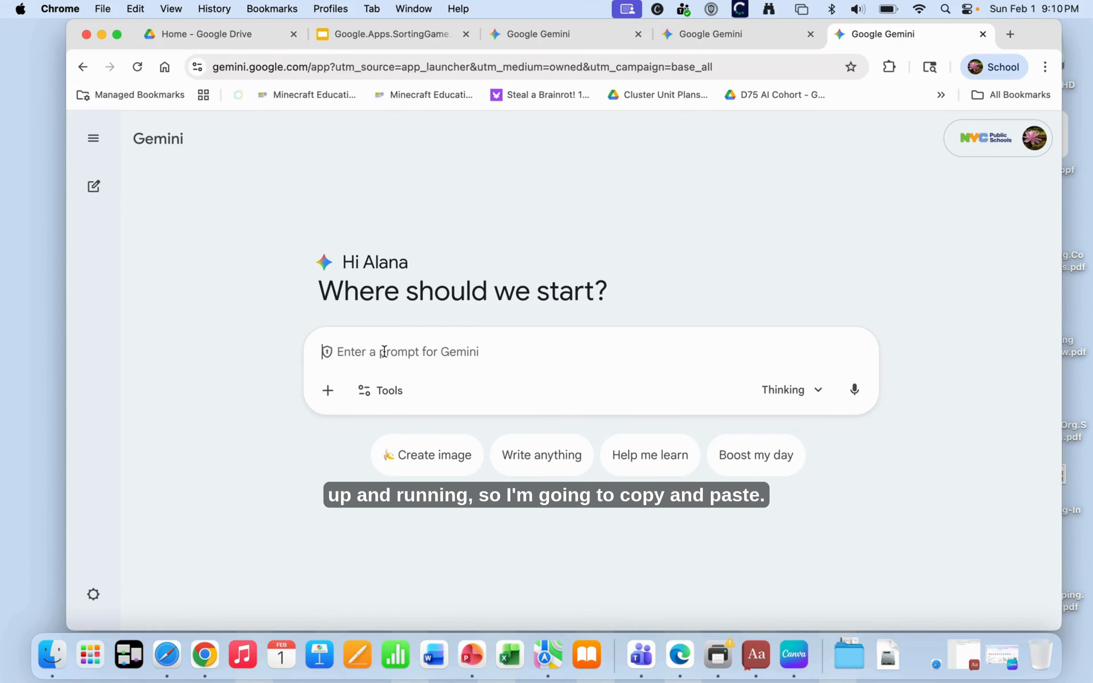
text(You are a special education teacher. Create a drag and drop, clickable sorting game for a science activity that shows 15  living and nonliving image based items with text to speech and english spanish translation with progress bar and audio chime visual when item is correct or incorrect. Add text to speech to each item in the activity including when choice is correct or incorrect.)
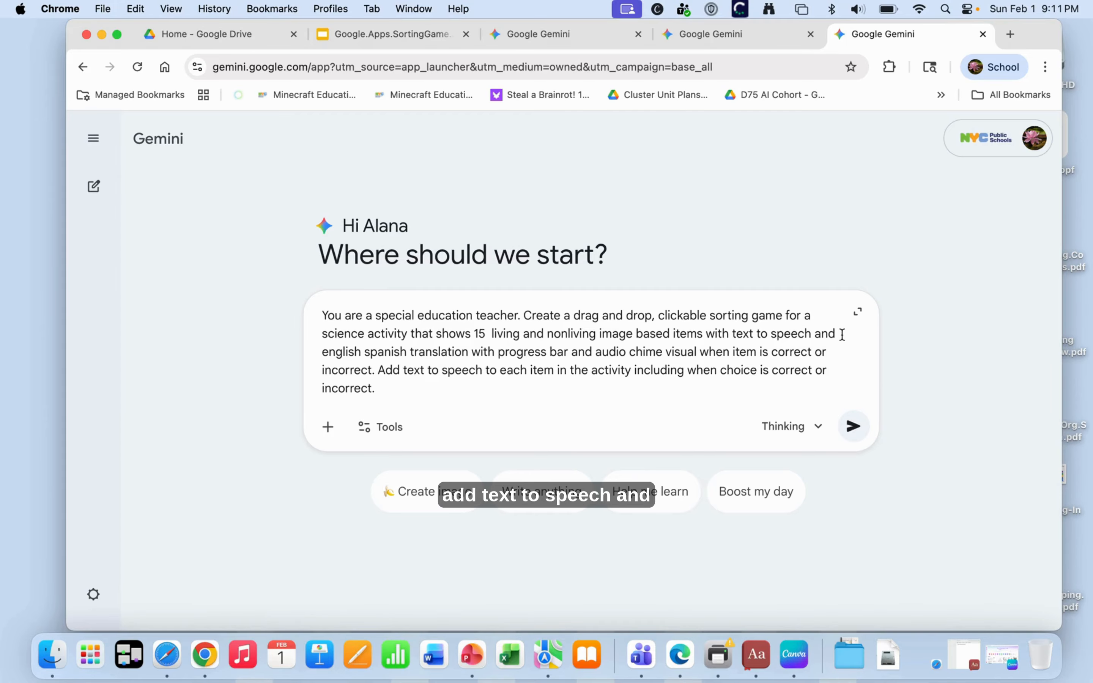
scroll(448, 344, up, 5)
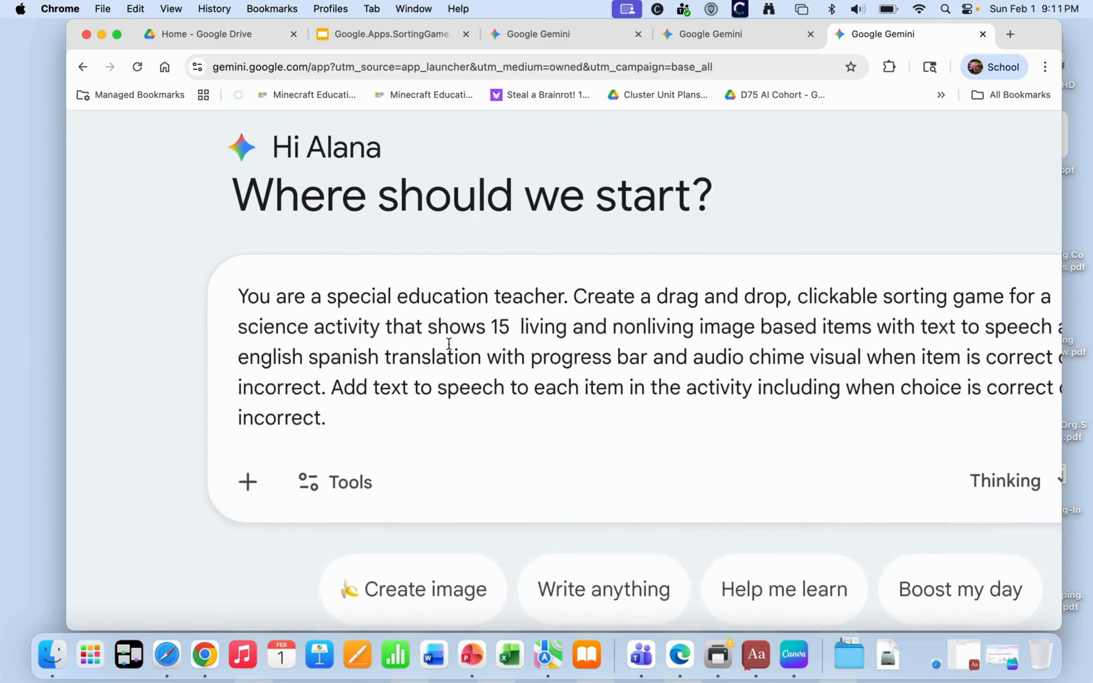
scroll(449, 344, right, 1)
scroll(448, 345, right, 1)
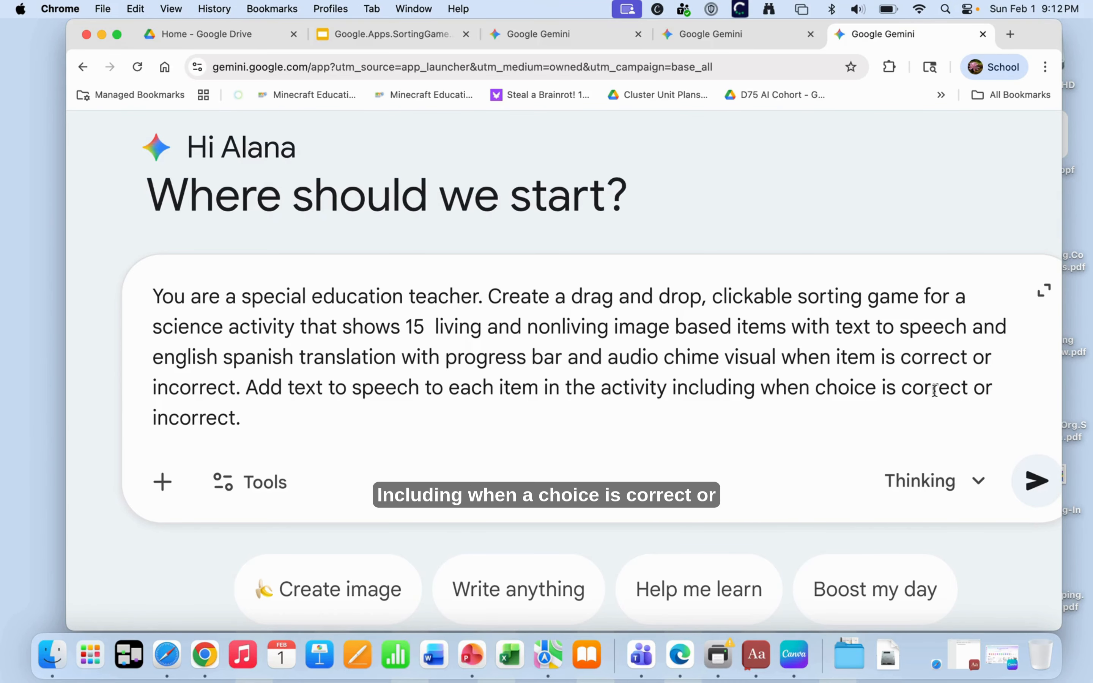
scroll(438, 403, right, 1)
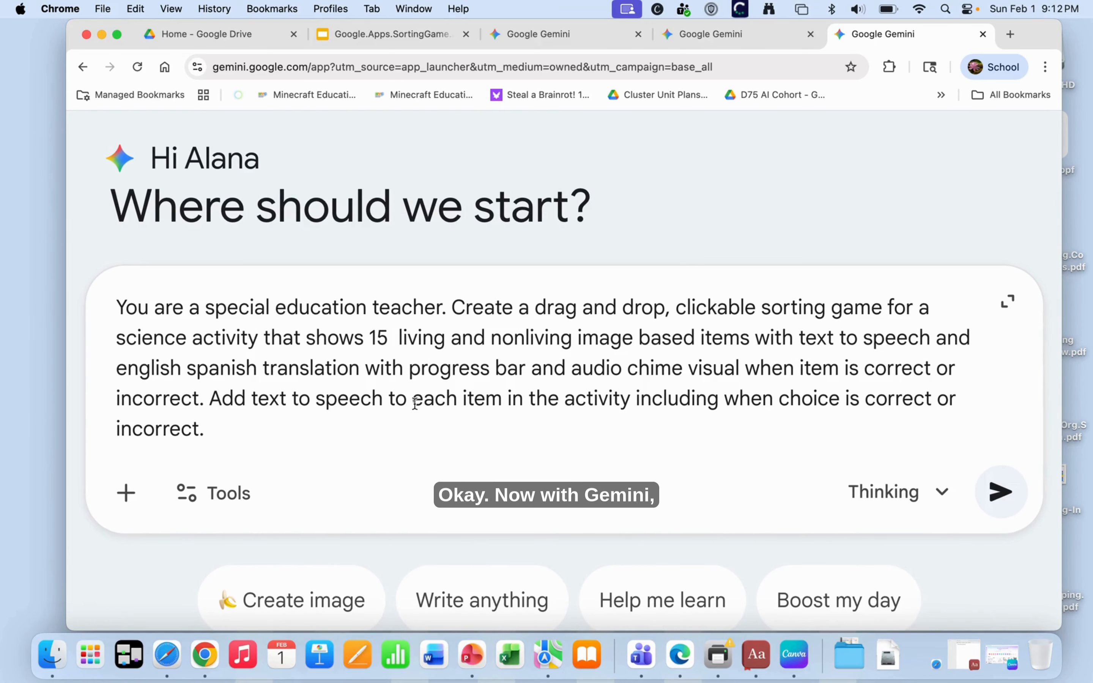
Turn on the Canvas tool for the sorting game prompt
scroll(388, 384, down, 3)
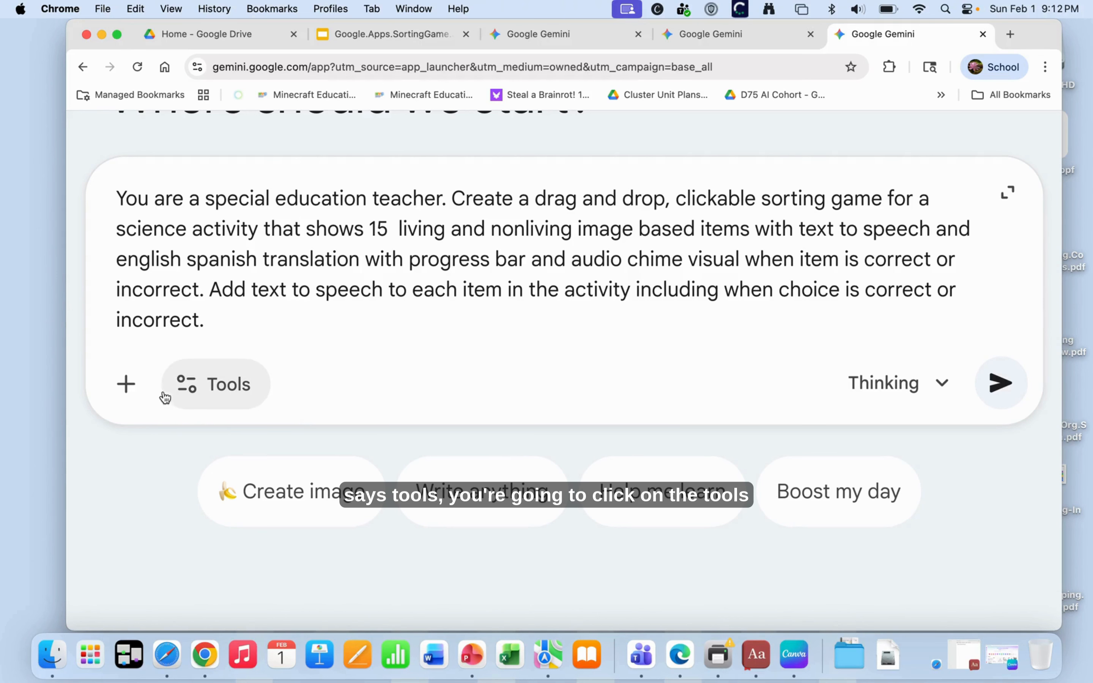
click(197, 386)
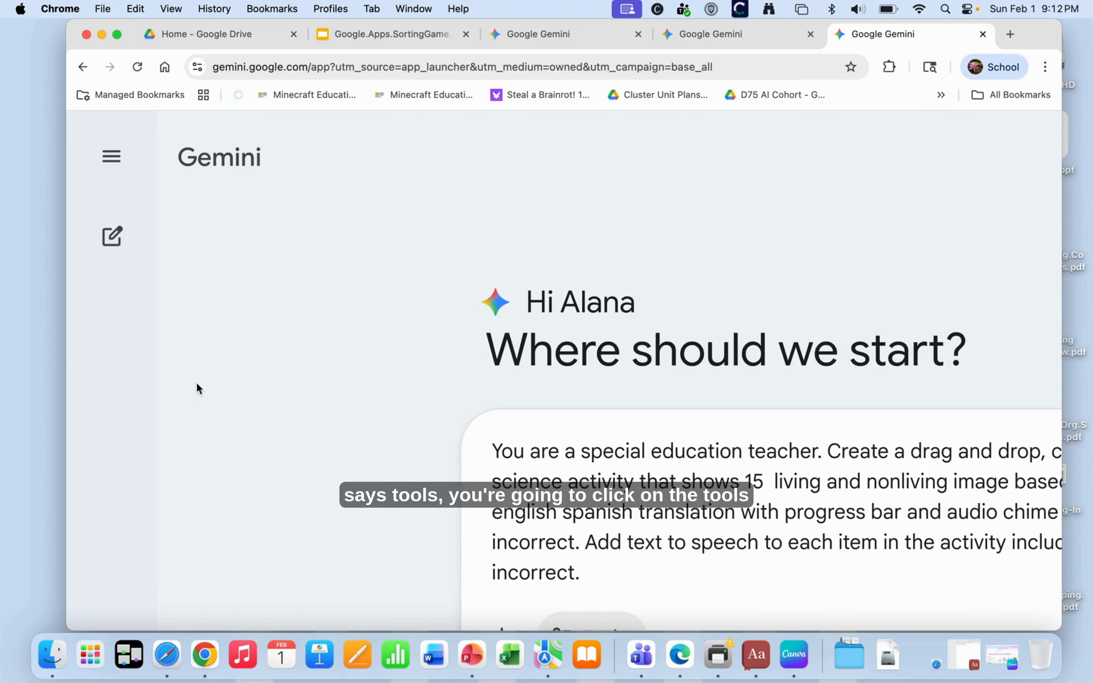
scroll(598, 478, down, 6)
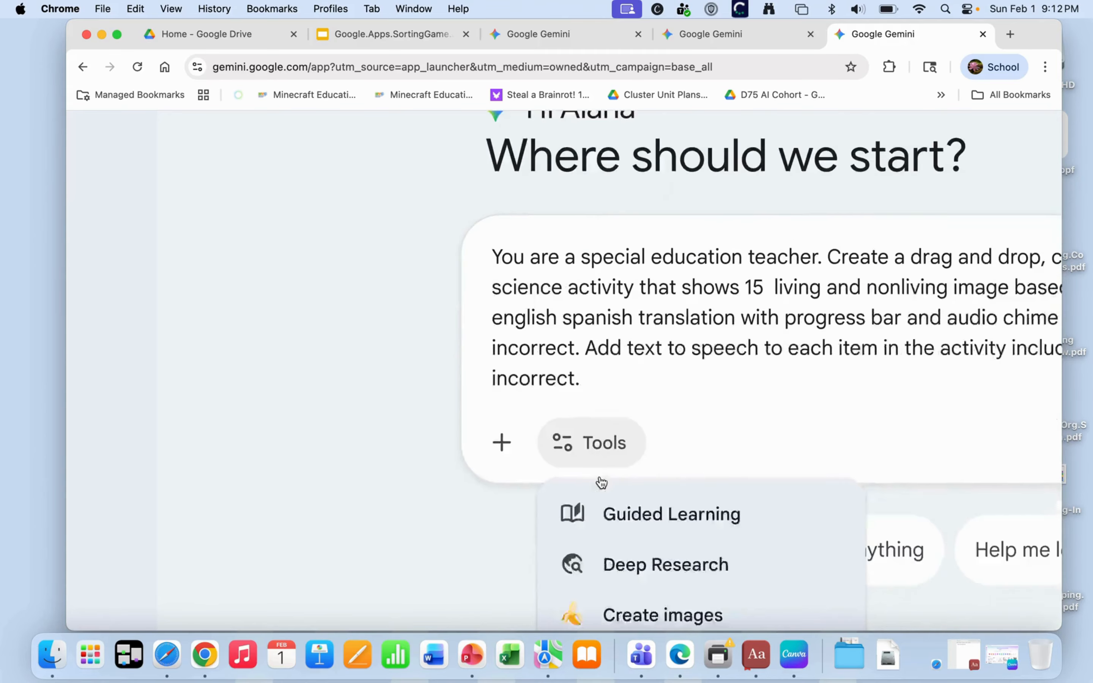
scroll(597, 477, right, 1)
scroll(601, 483, right, 2)
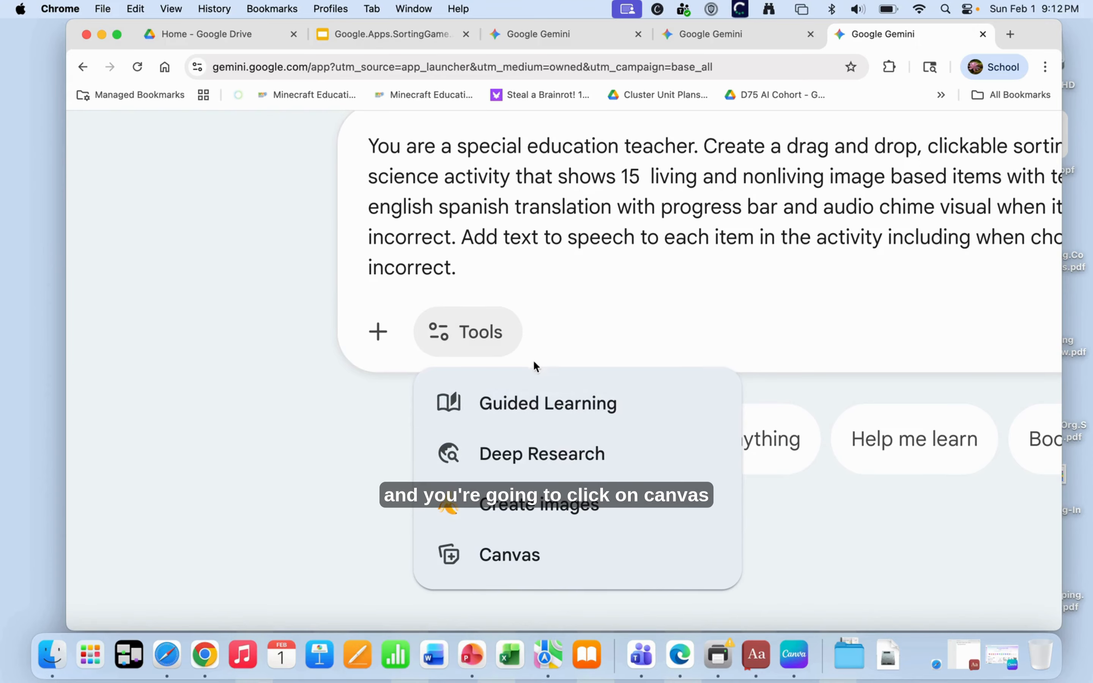
click(495, 563)
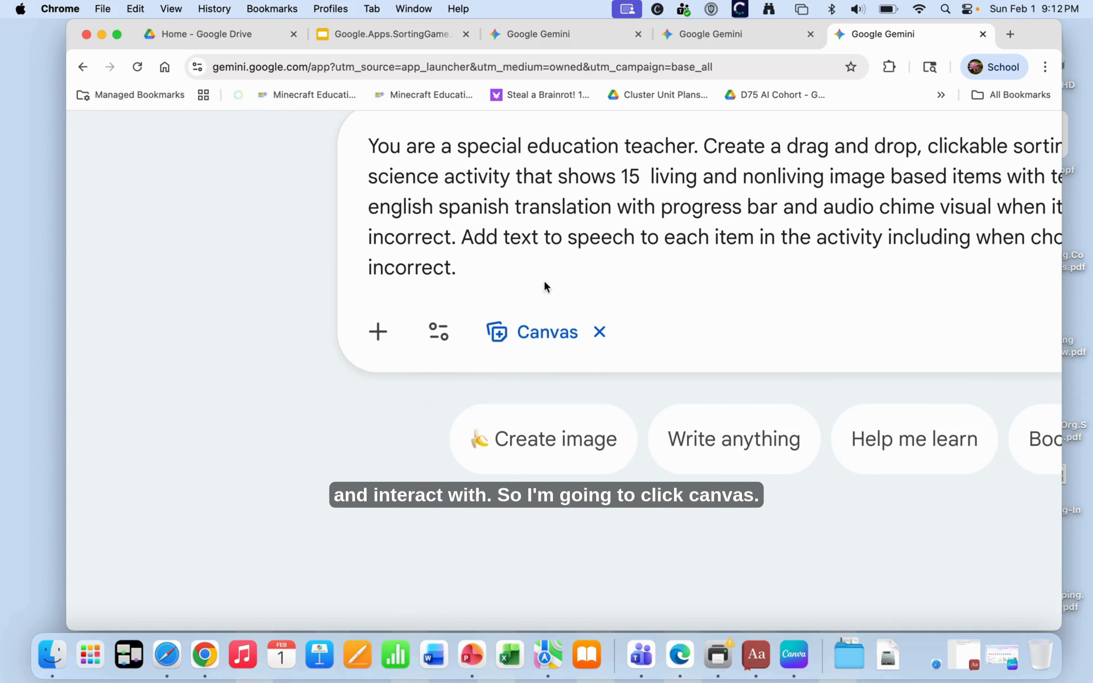
Submit the prompt to generate the living and nonliving sorting game in Canvas
scroll(553, 280, right, 5)
scroll(553, 280, right, 2)
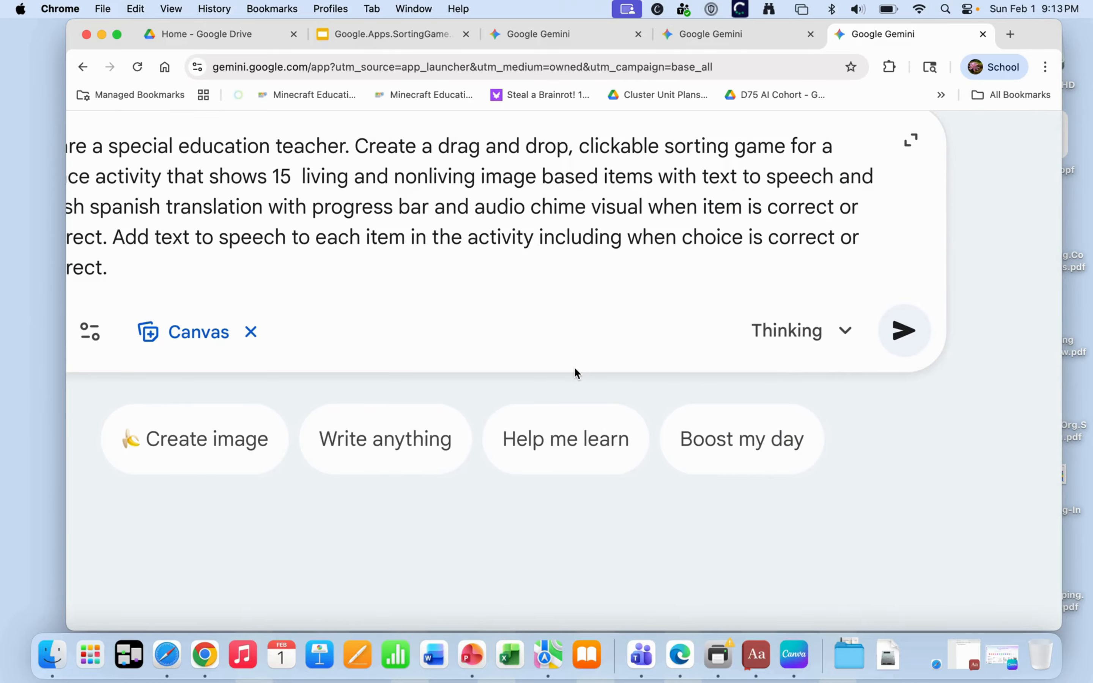
scroll(545, 288, down, 5)
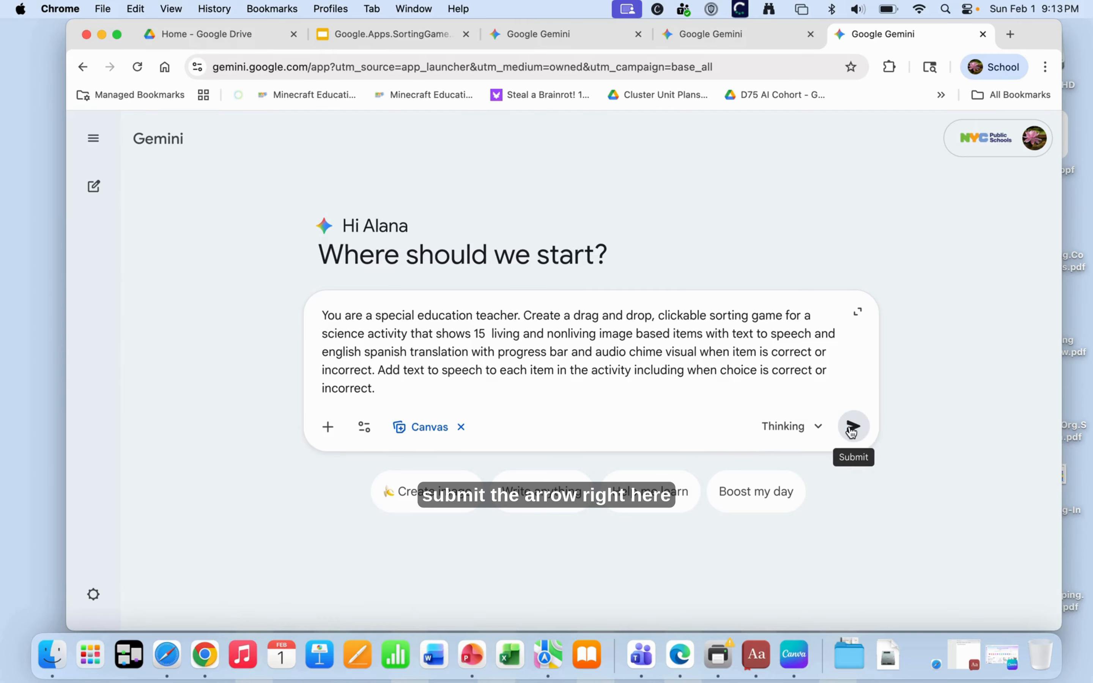
scroll(851, 431, up, 3)
click(851, 430)
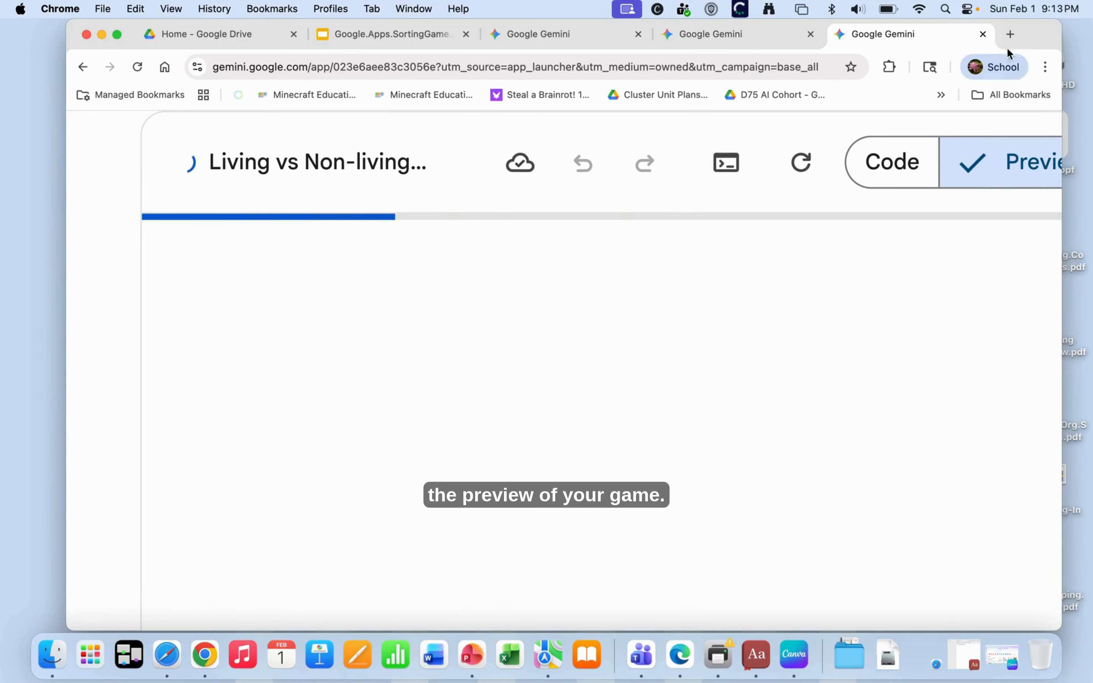
Move the browser window toward the screen's left edge and bring the whole generated game preview into view
drag(1034, 42, 947, 23)
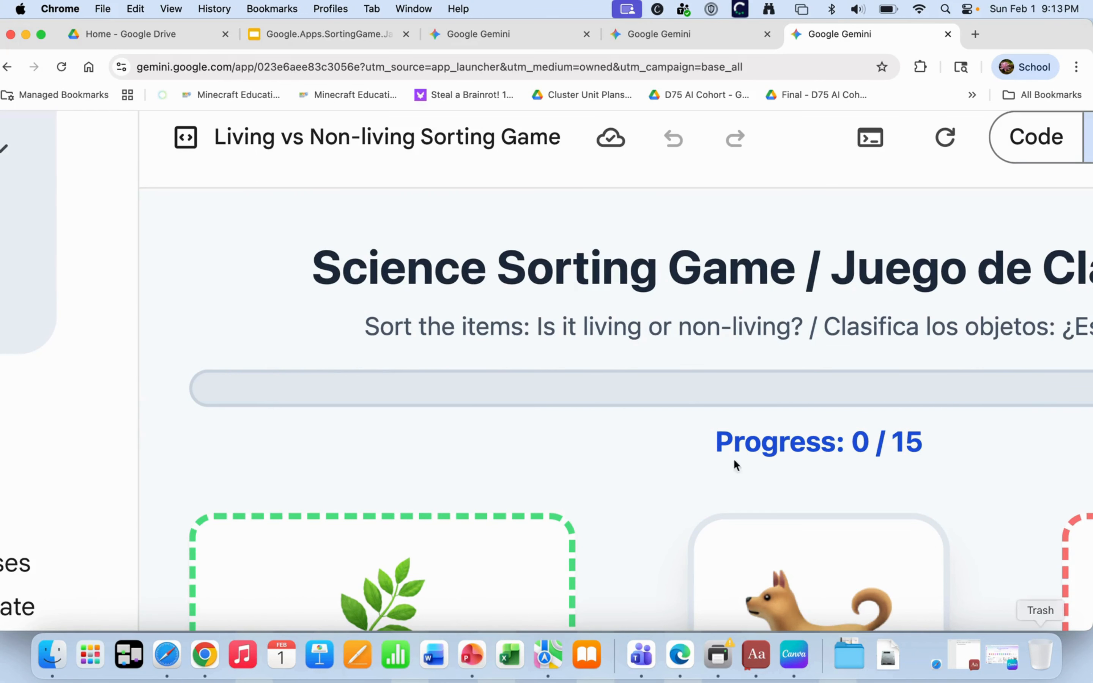
scroll(570, 479, right, 5)
scroll(570, 479, down, 3)
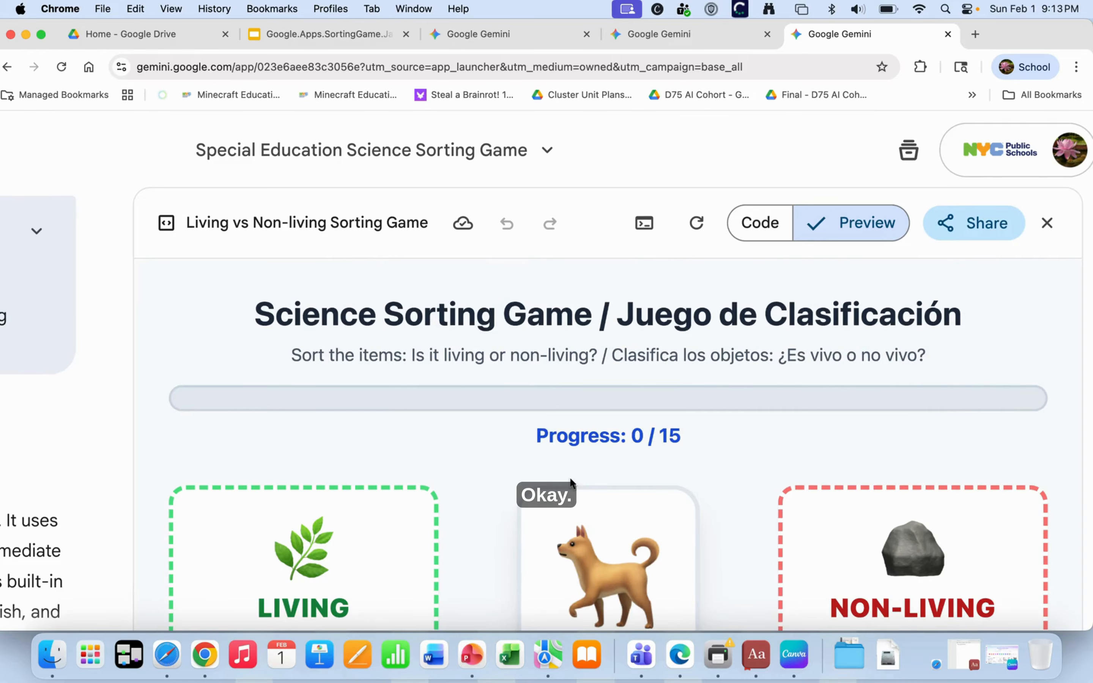
scroll(570, 479, down, 5)
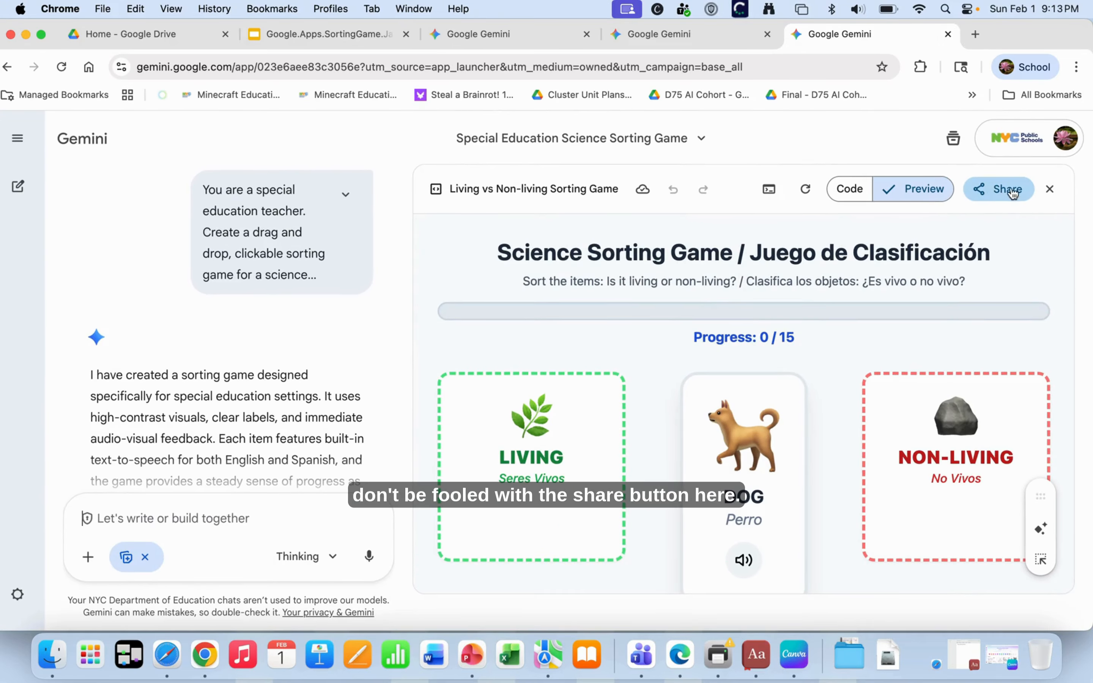
Check the game's sharing option and its source code, and return to the game preview
click(991, 190)
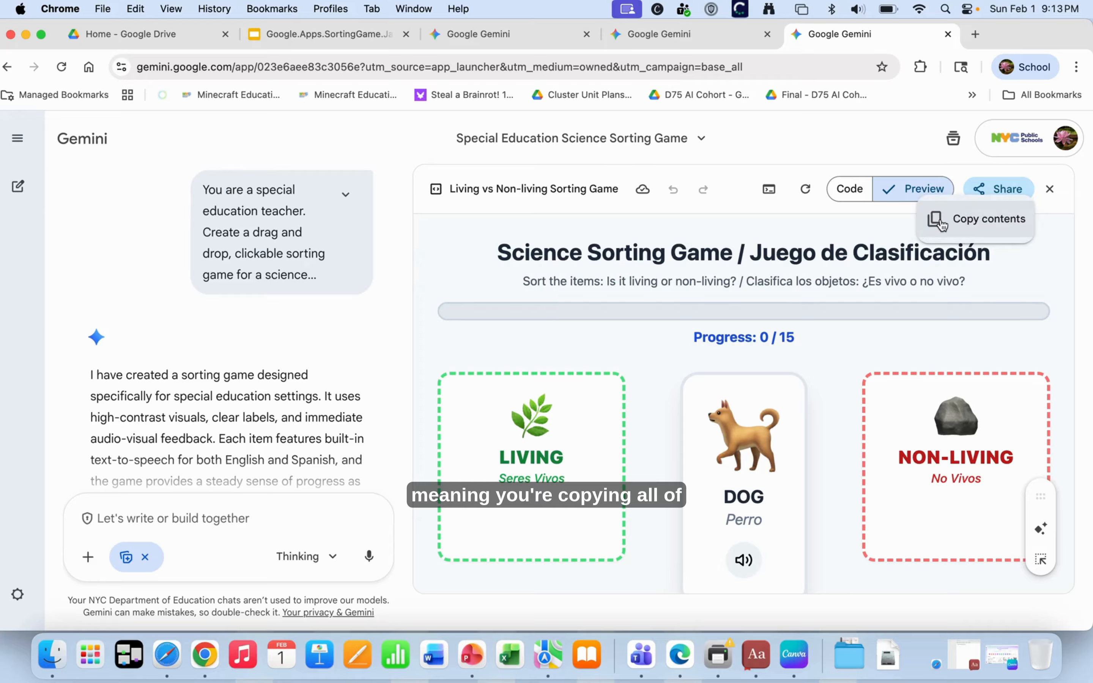
click(952, 221)
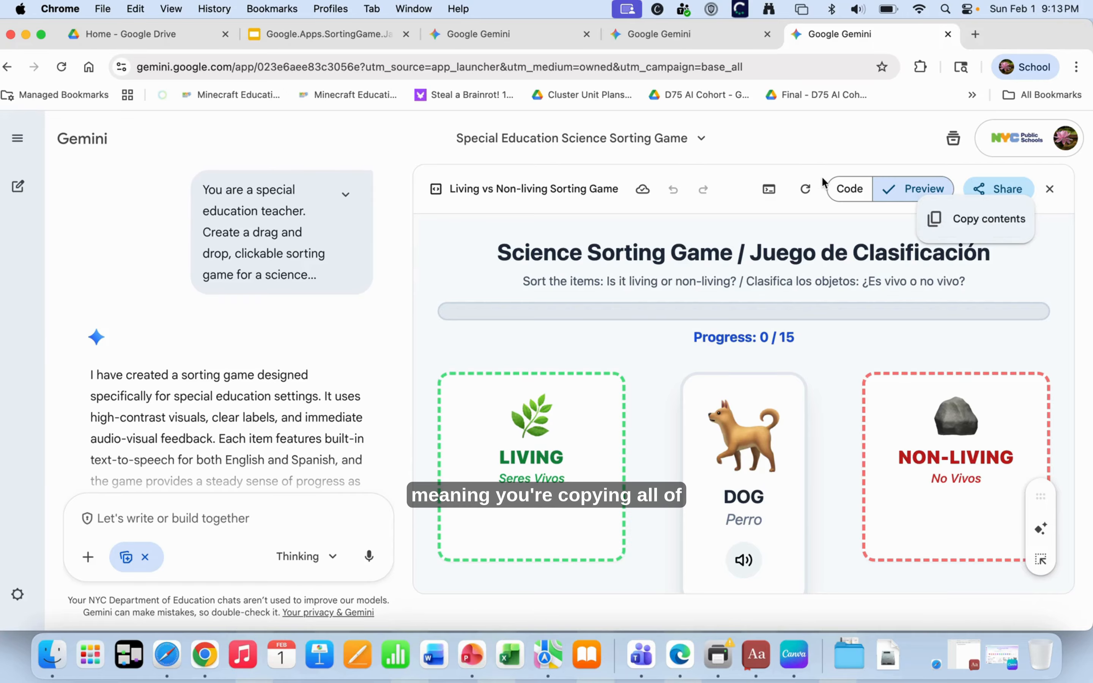
click(850, 192)
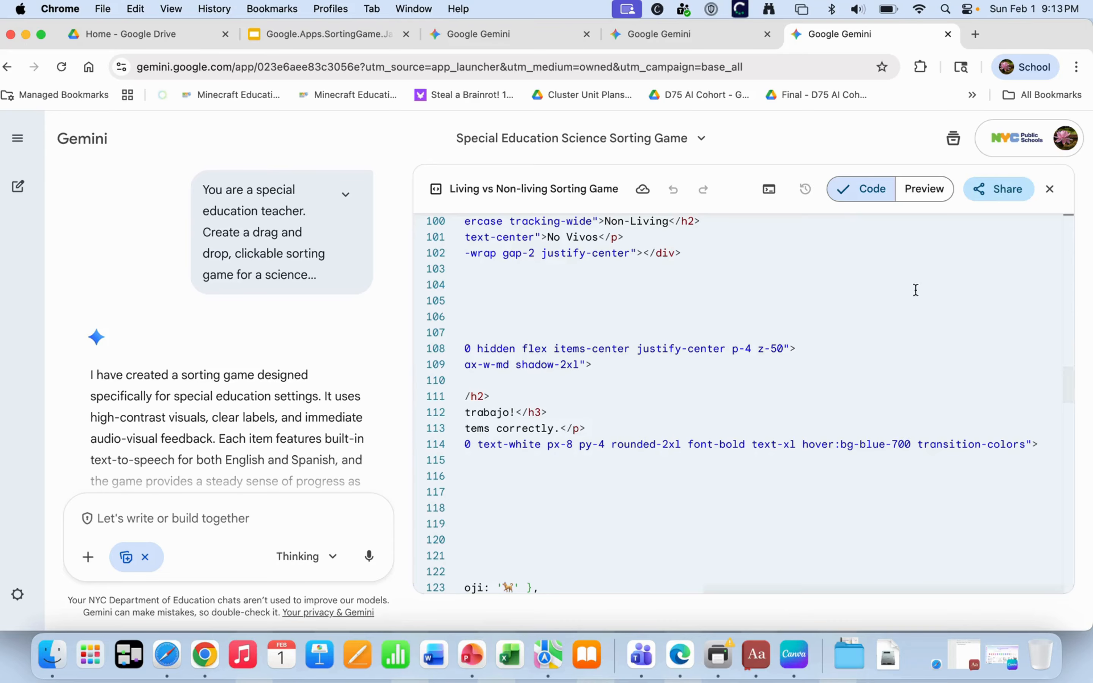
click(987, 189)
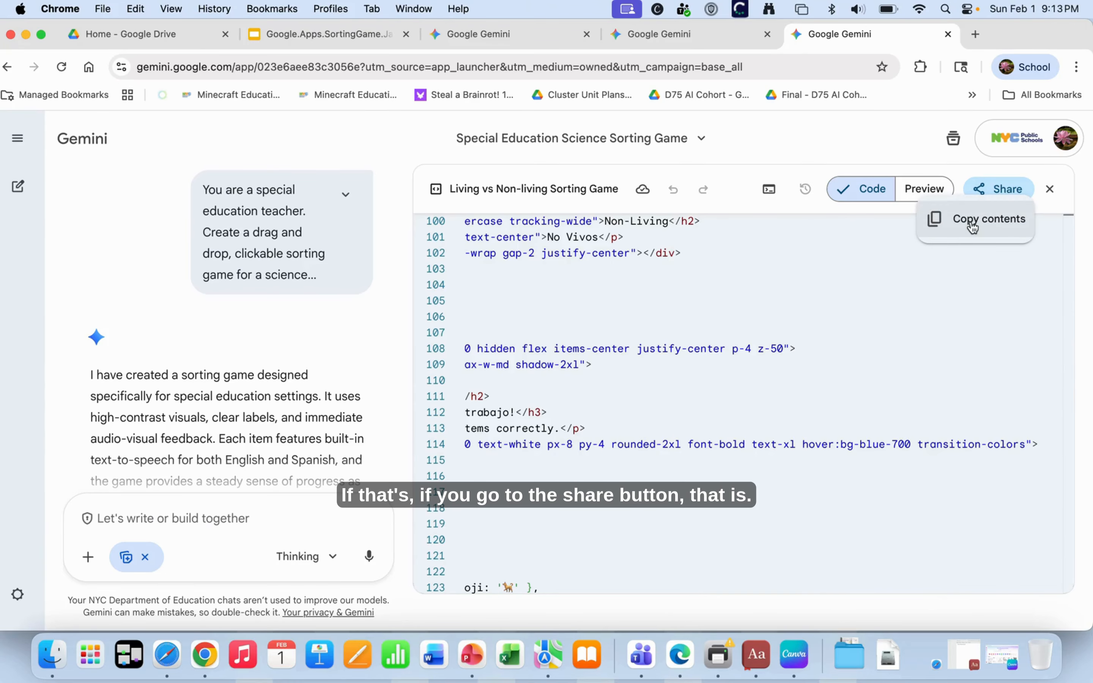
click(922, 191)
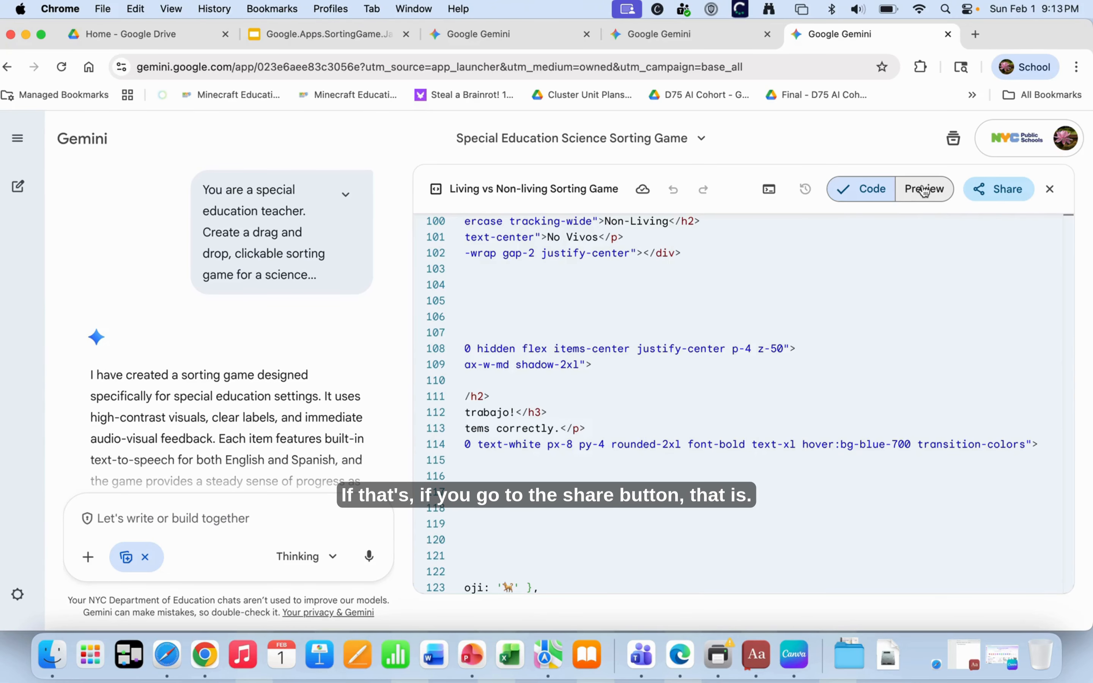
click(923, 192)
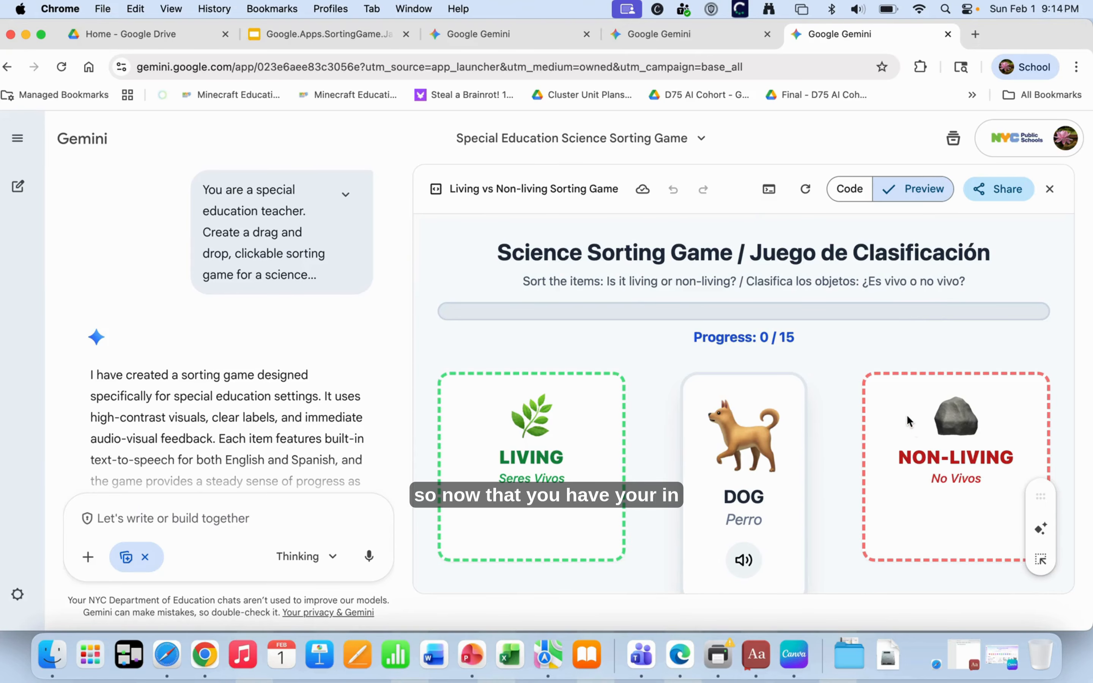
Examine the previewed game's bilingual title, progress bar, item card with audio and answer choices, and check the system sound setting
scroll(906, 414, down, 2)
scroll(905, 415, down, 2)
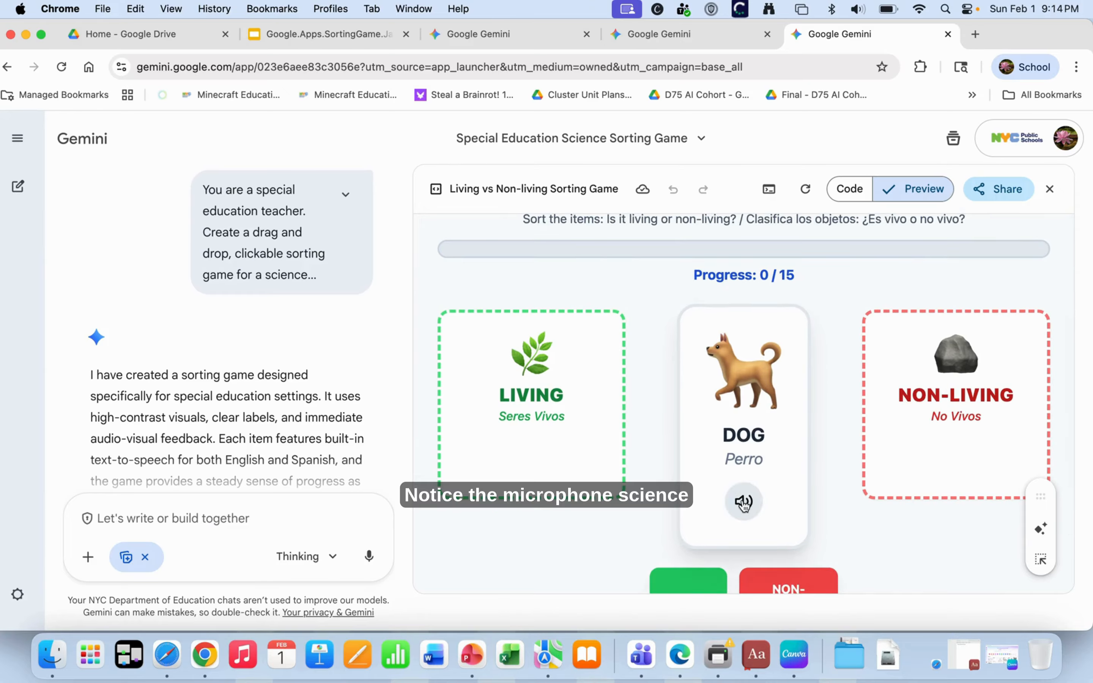
scroll(910, 429, up, 3)
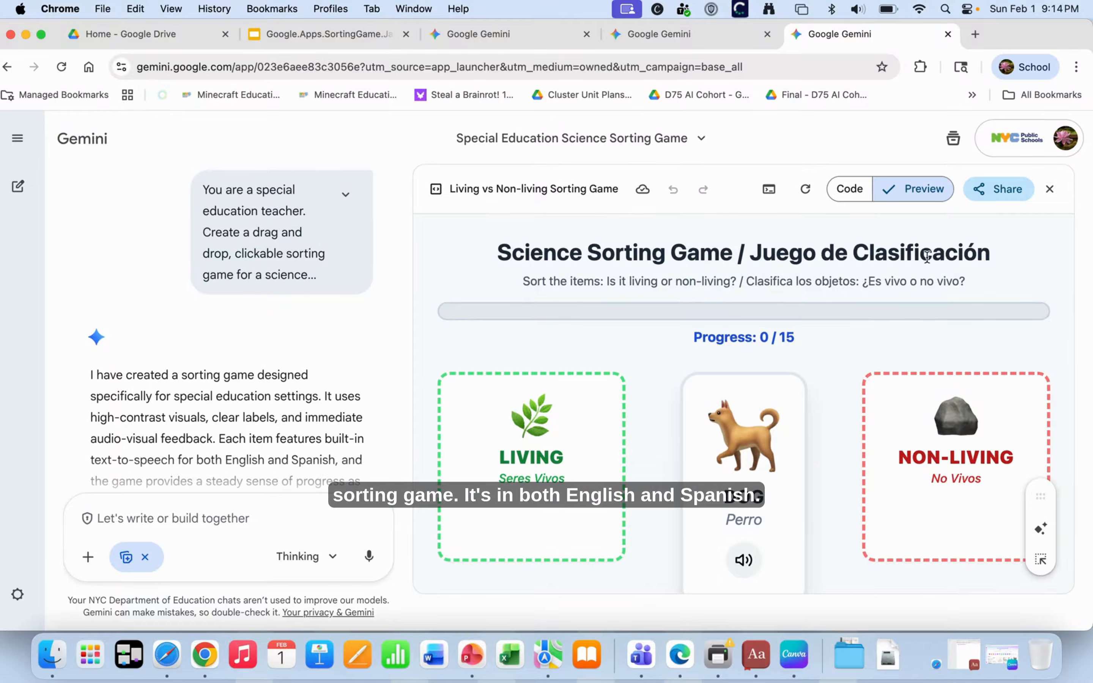
scroll(575, 364, down, 6)
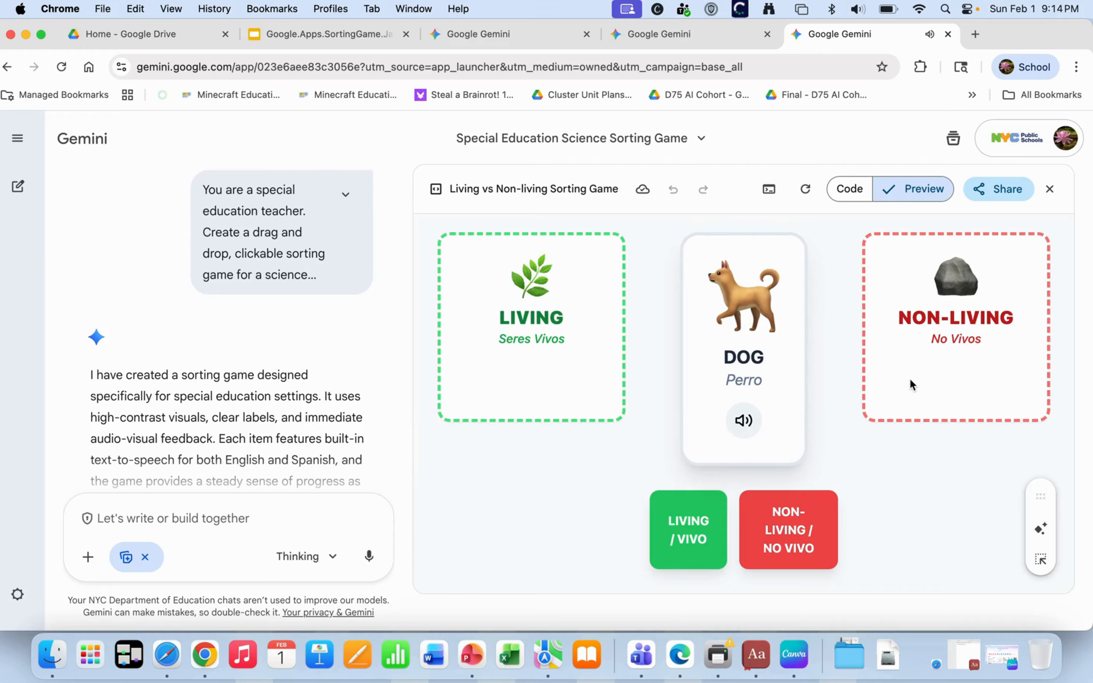
click(965, 9)
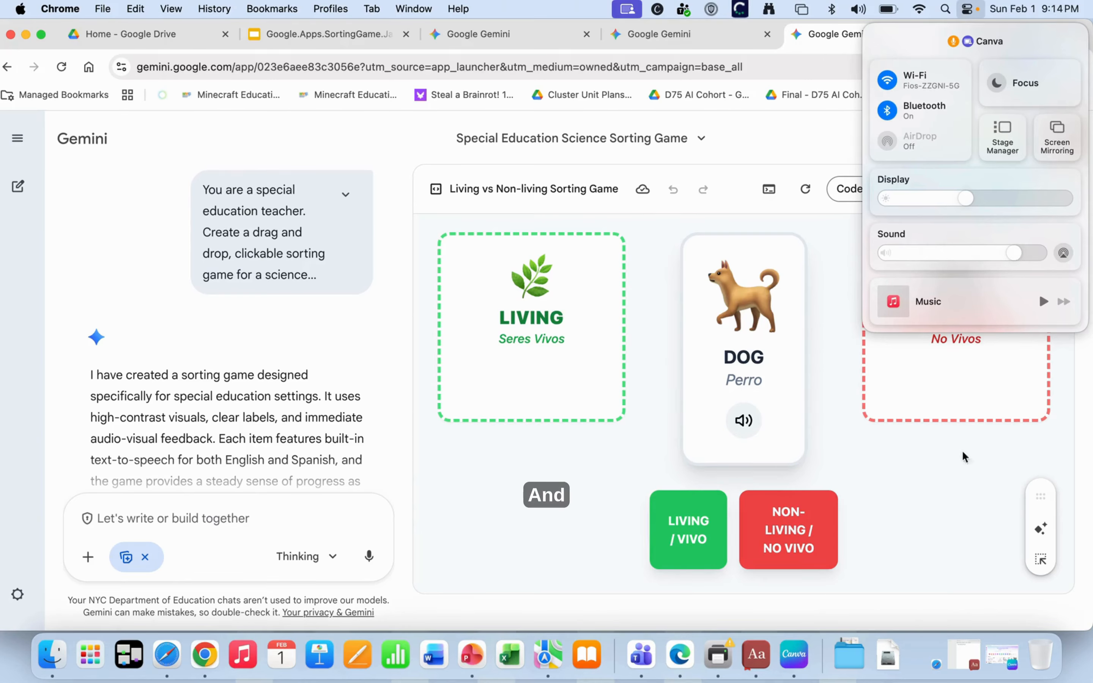
click(748, 281)
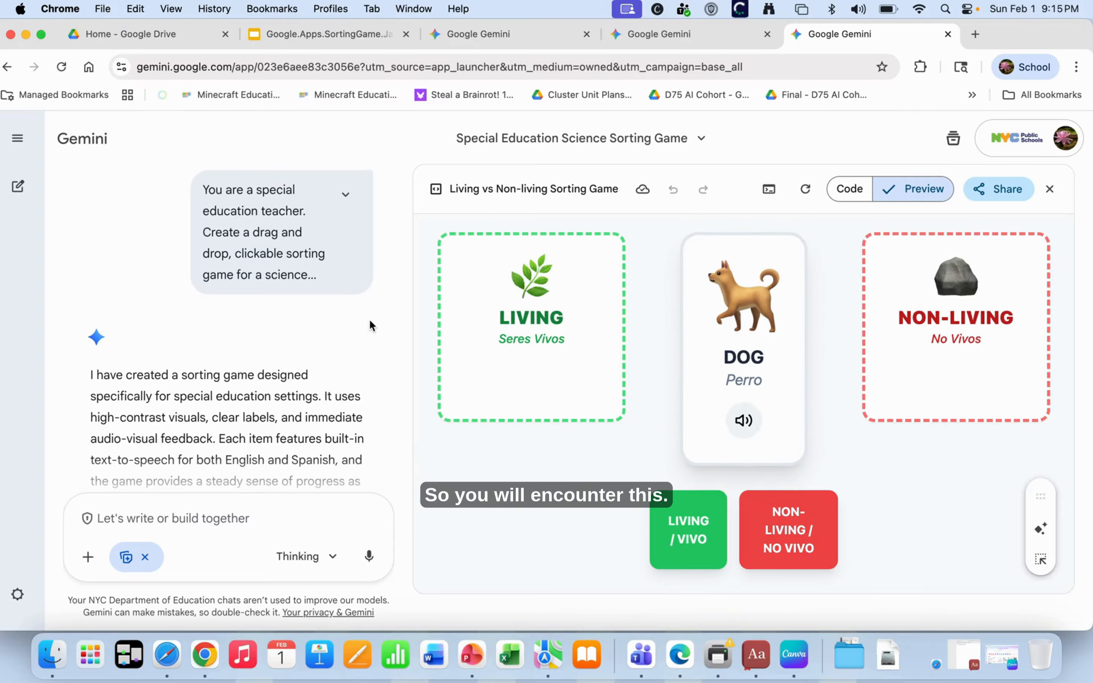
Read Gemini's written description of the sorting game, including its speech support and feedback notes
scroll(369, 322, down, 2)
scroll(369, 319, up, 1)
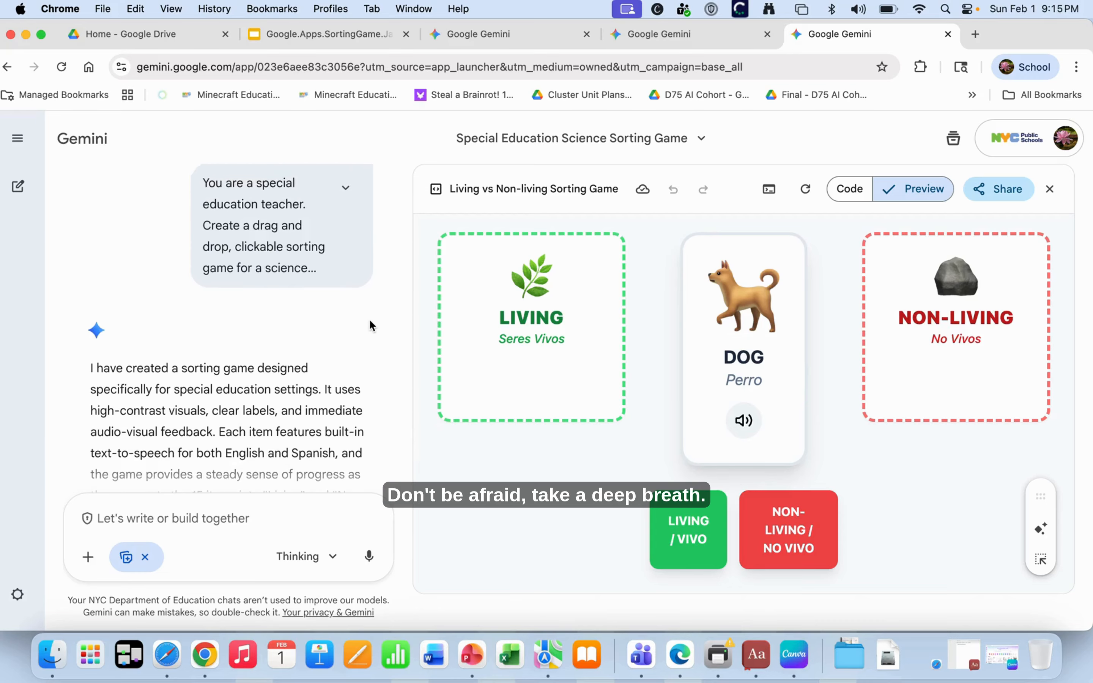
scroll(253, 404, down, 5)
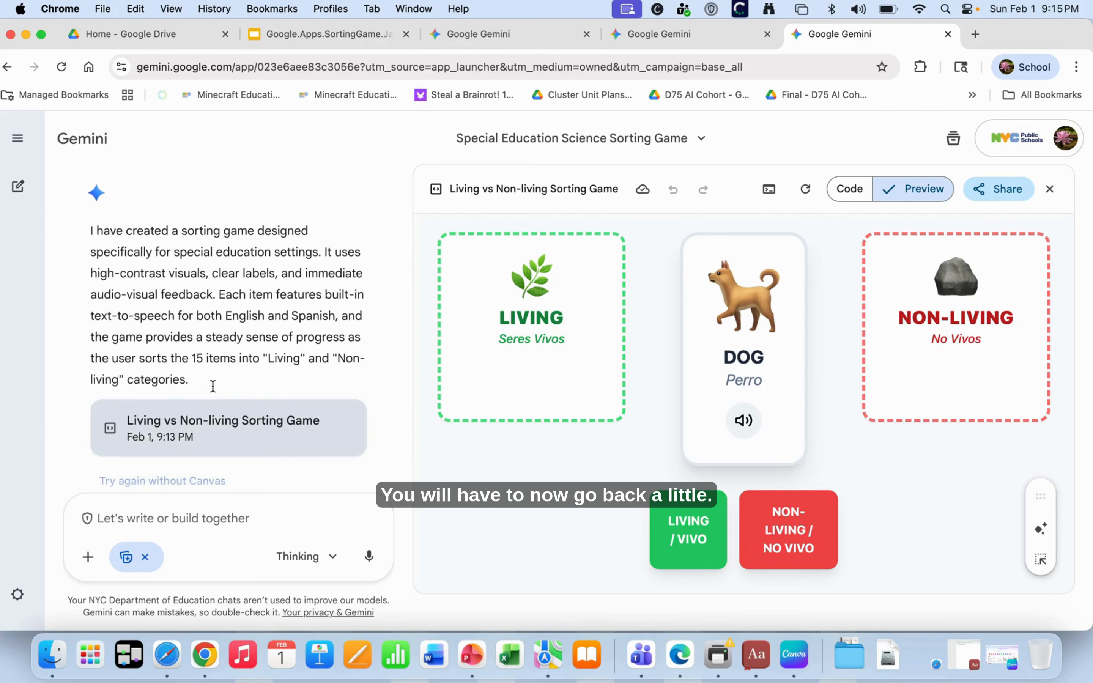
scroll(213, 386, down, 9)
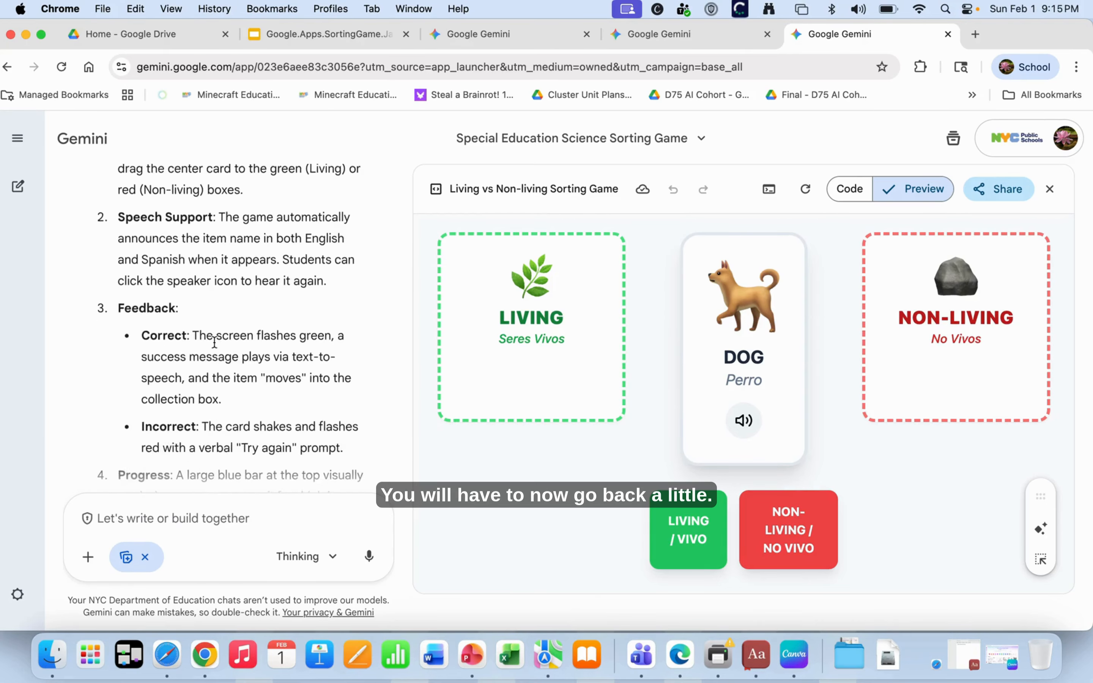
Review Gemini's "How to use this activity" notes on sorting, speech support, correct and incorrect feedback, progress tracking and the emoji fallback
scroll(214, 342, down, 8)
scroll(217, 348, up, 4)
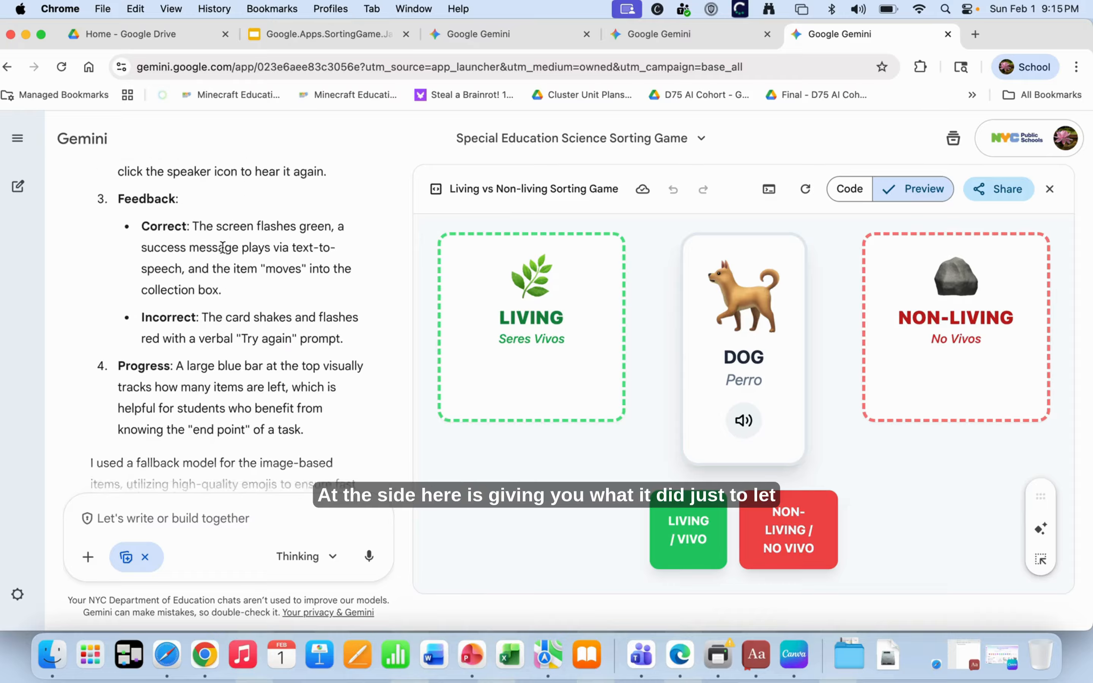
scroll(223, 247, up, 8)
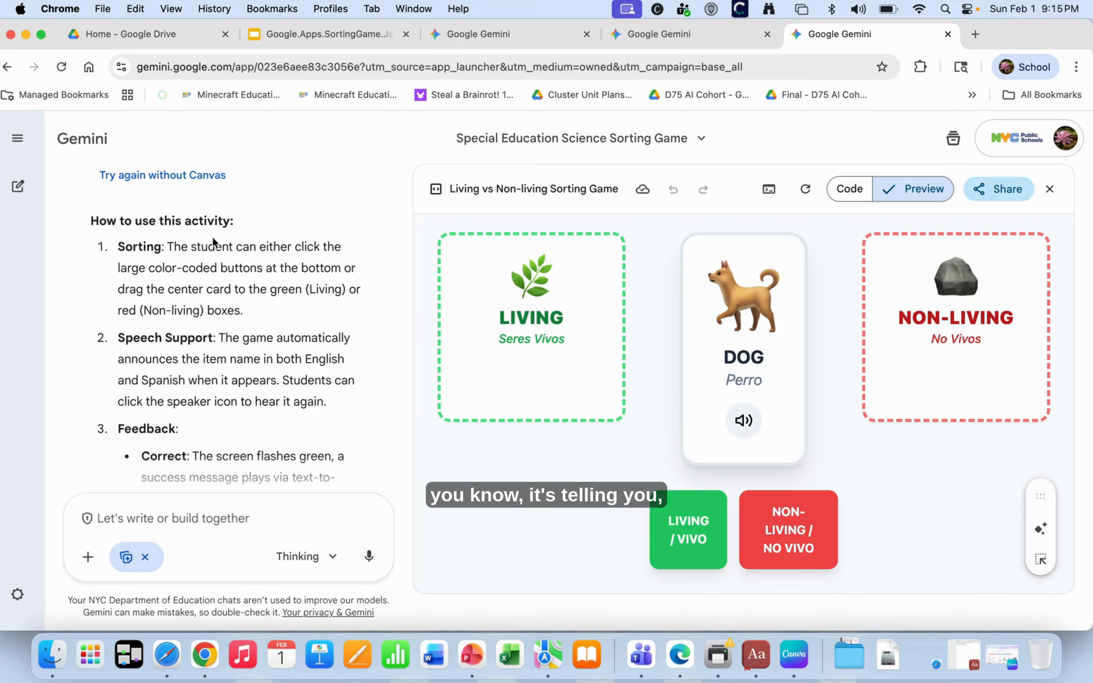
scroll(201, 351, down, 1)
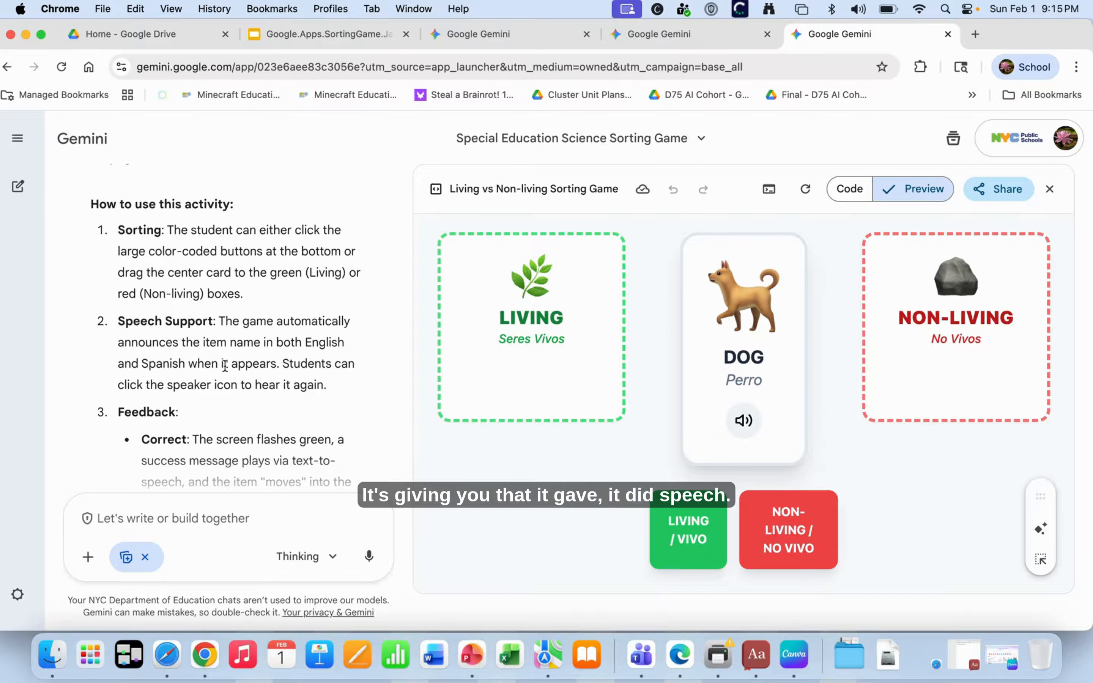
scroll(224, 365, up, 3)
scroll(229, 393, down, 3)
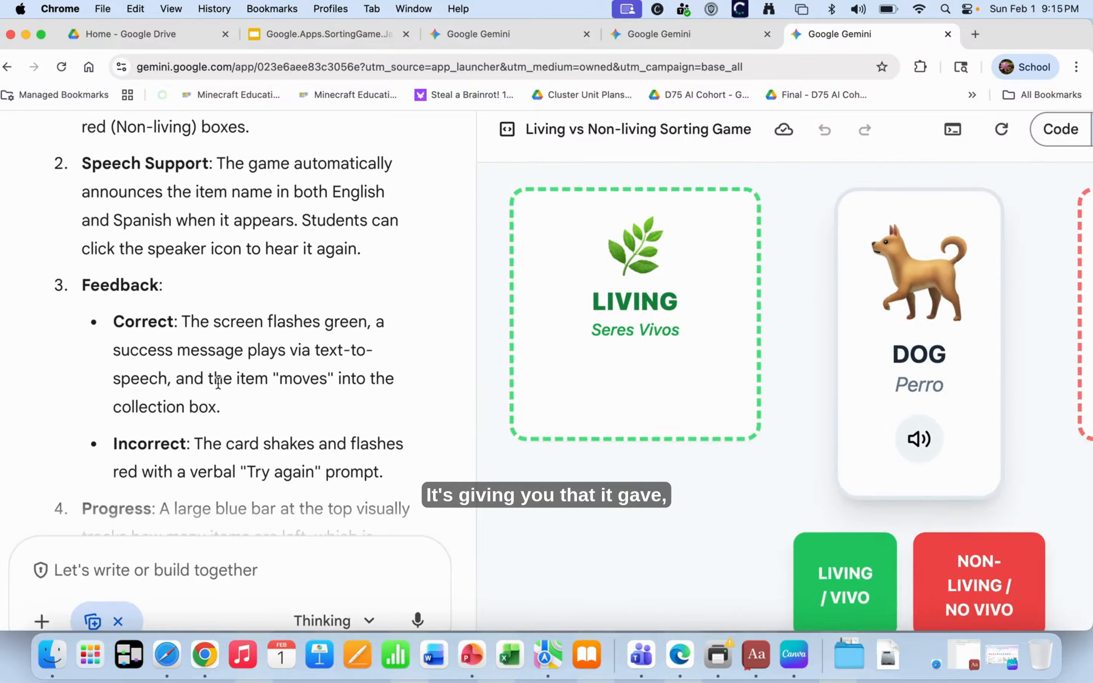
scroll(218, 383, down, 2)
scroll(172, 315, down, 10)
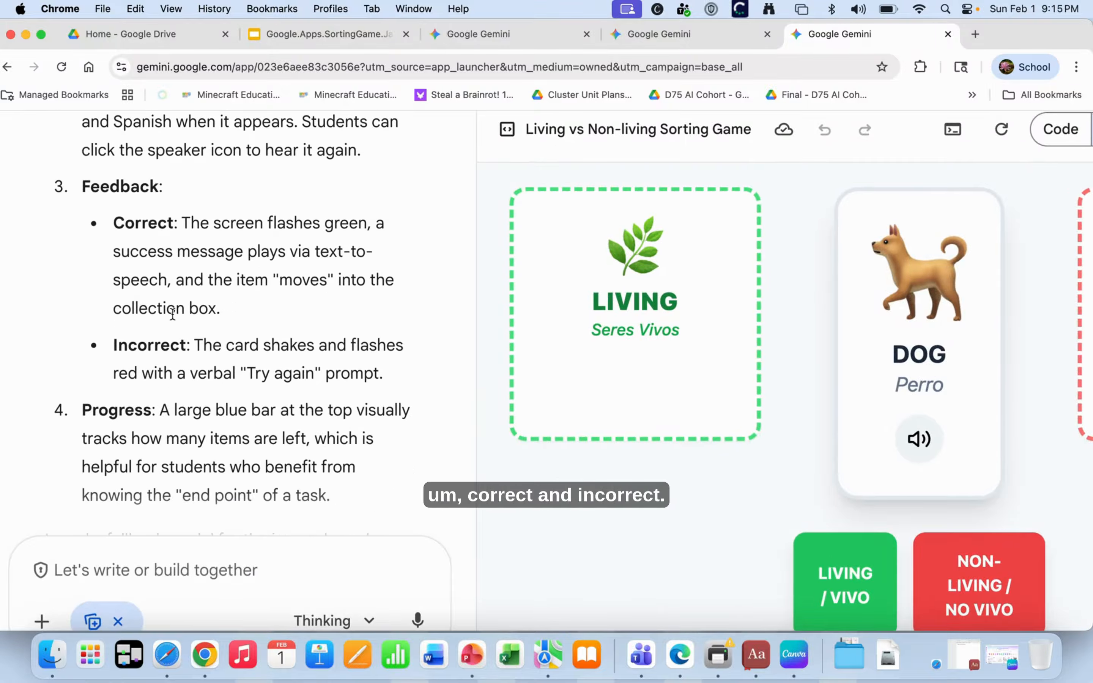
scroll(122, 419, down, 2)
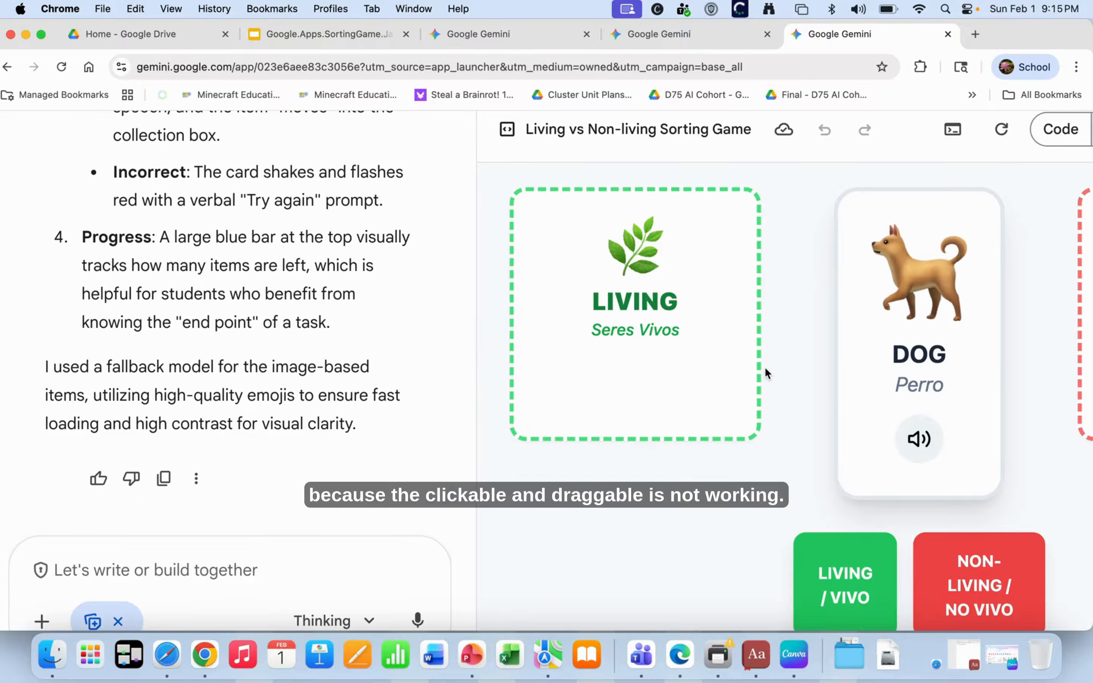
Write the follow-up prompt "make the game drag and drop" for Gemini in the same Canvas chat
click(81, 557)
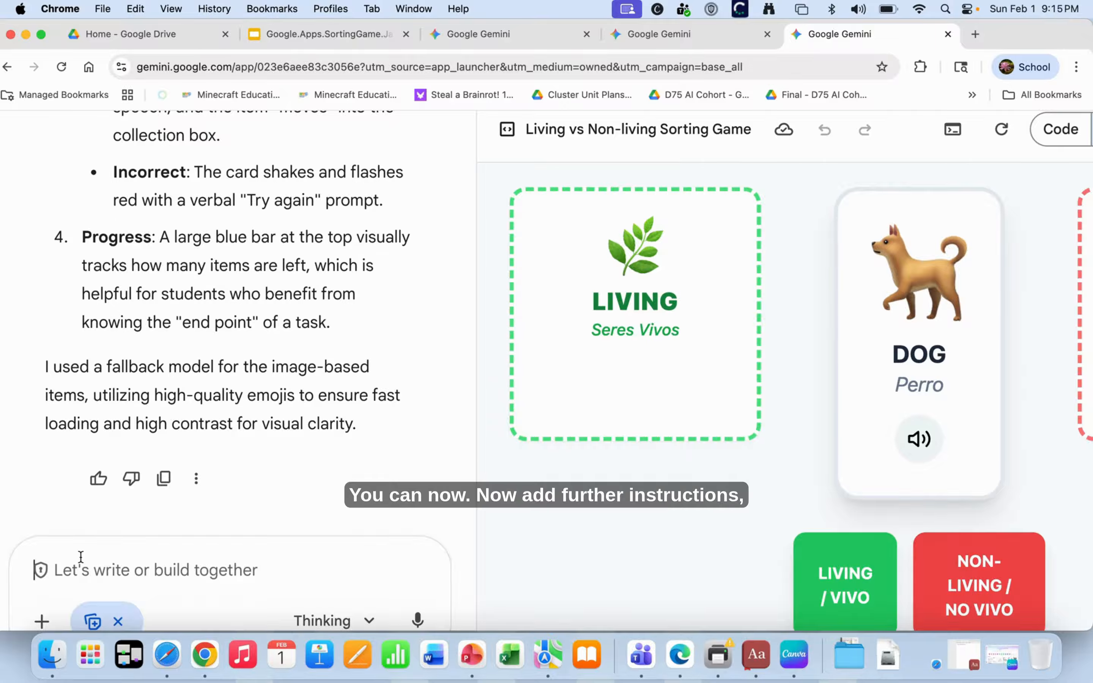
text(ma)
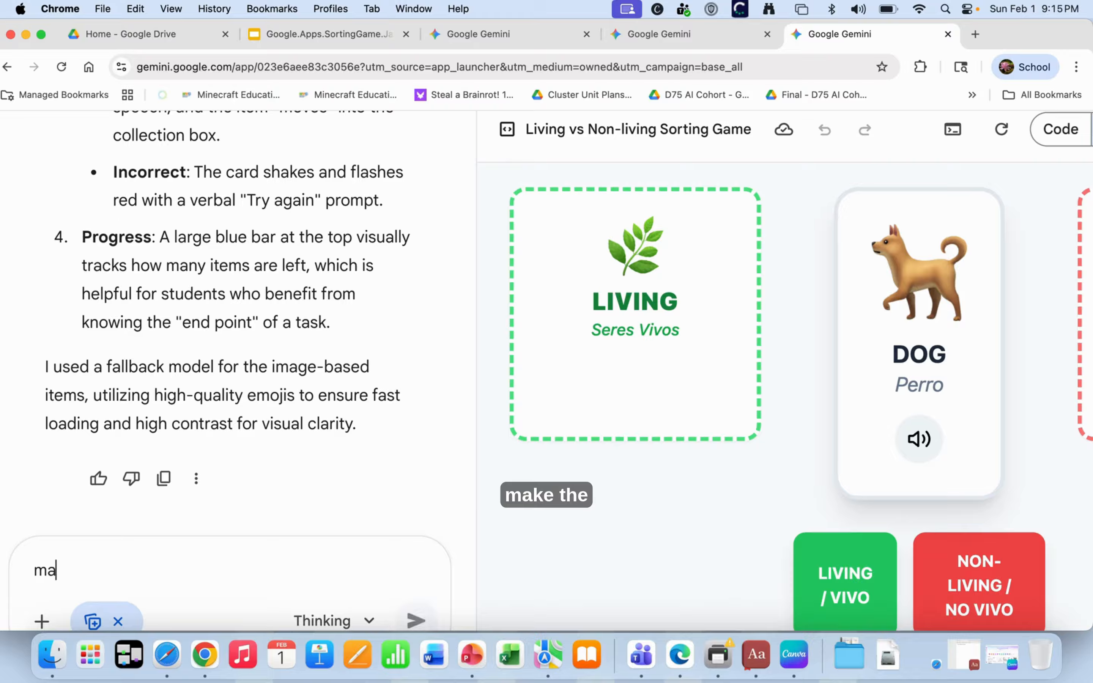
text(ke the g)
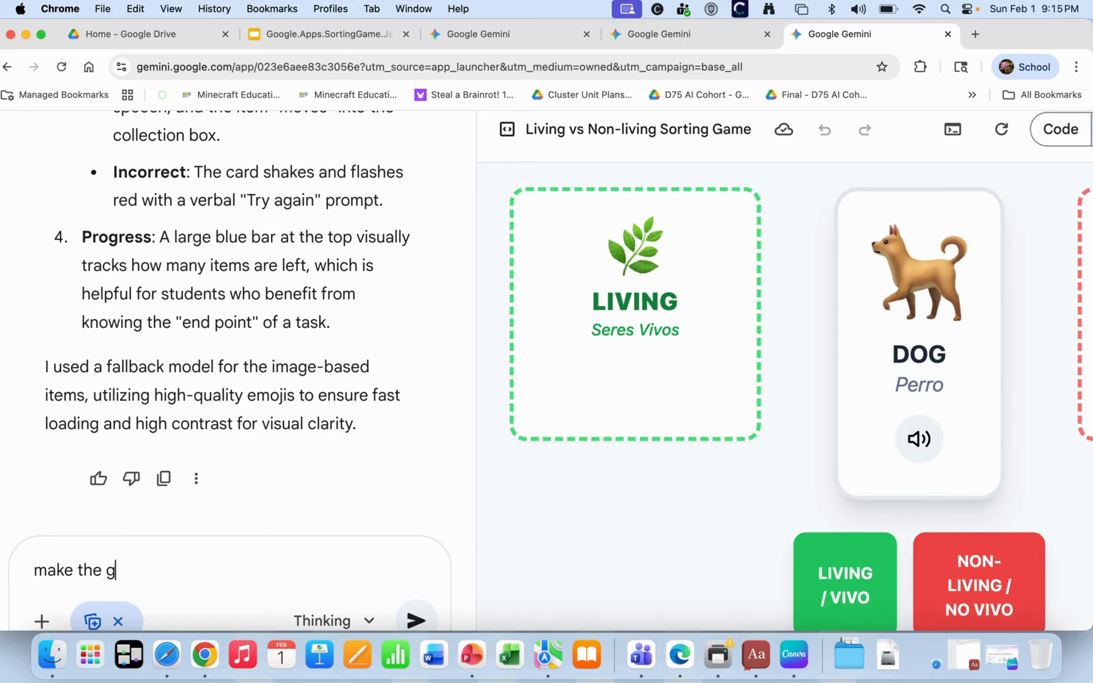
text(ame c)
text(ra)
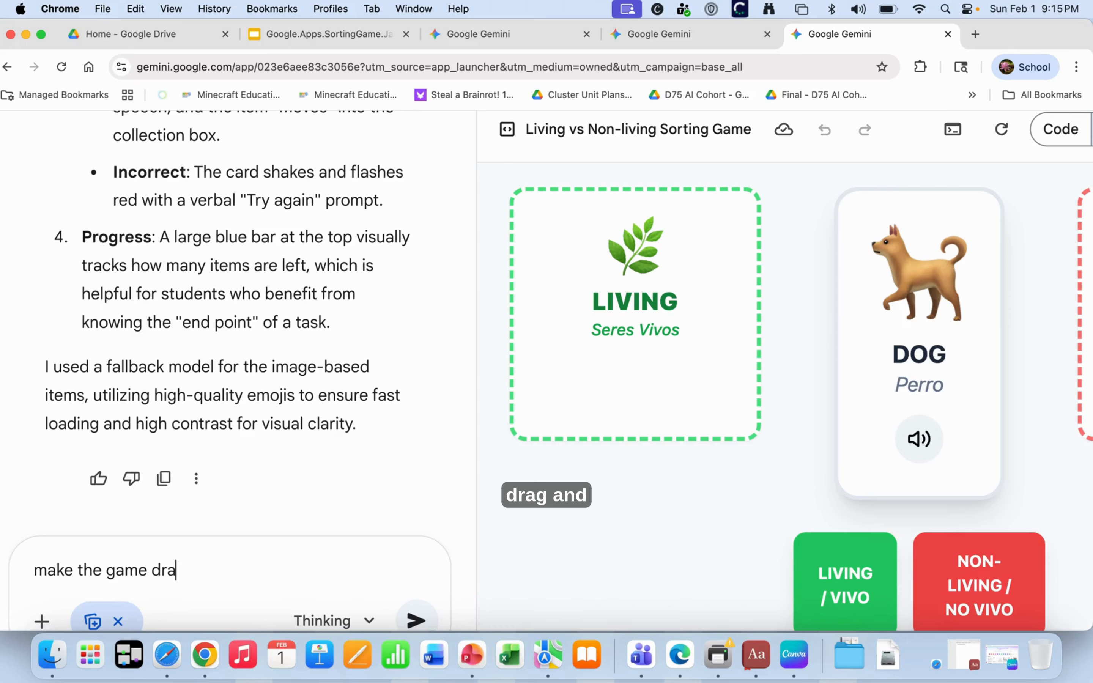
text(p and drop)
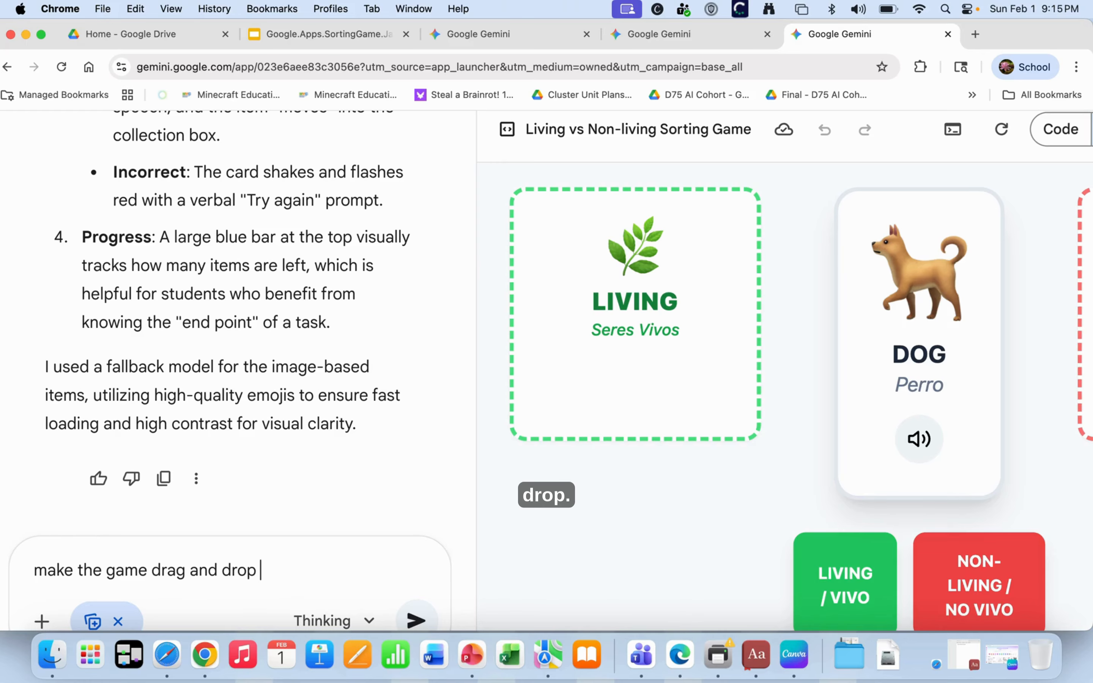
key(BackSpace)
scroll(98, 456, down, 3)
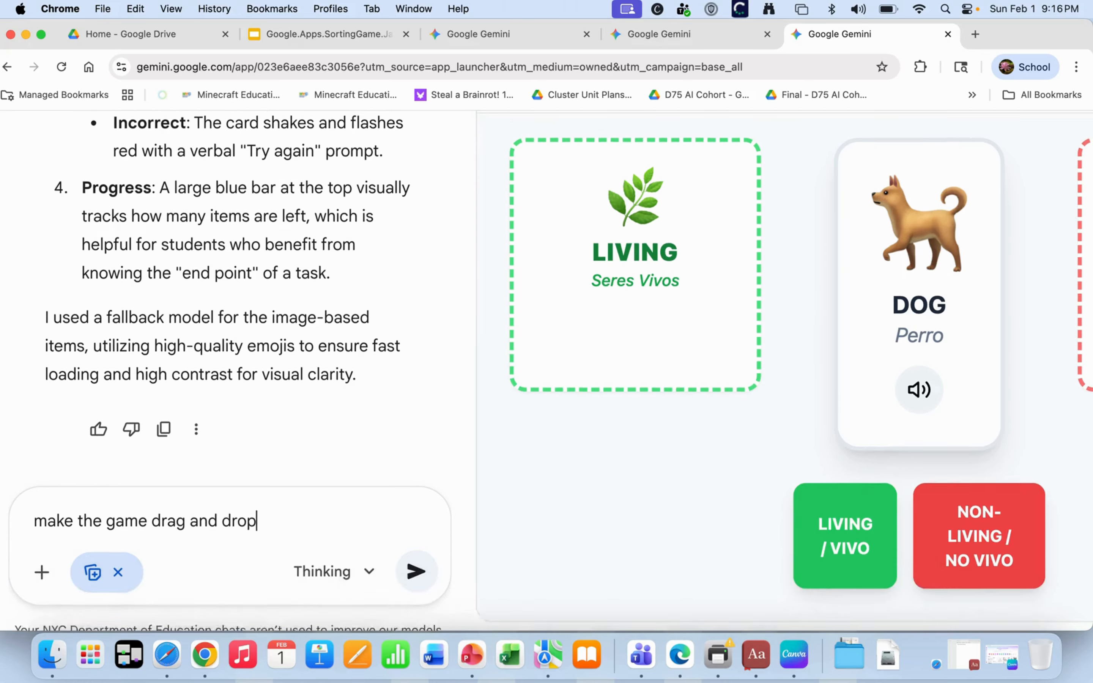